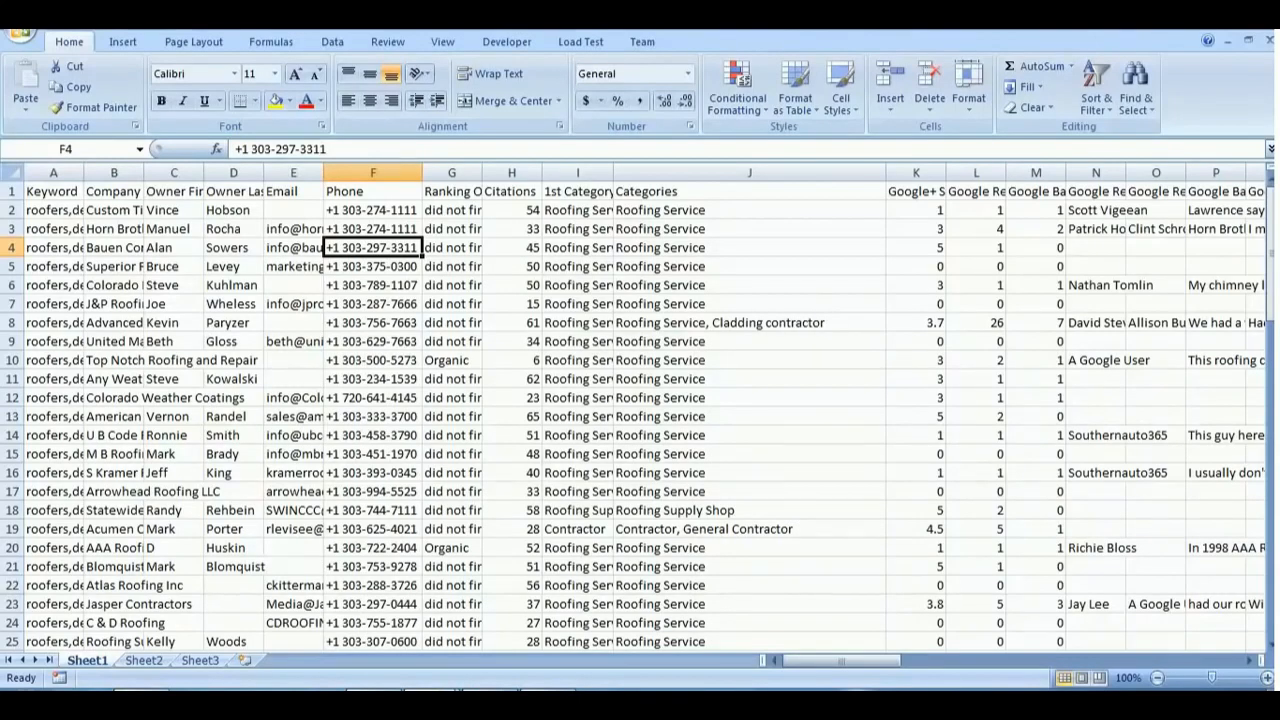
{"action": "scroll", "coordinate": [584, 376], "scroll_direction": "down", "scroll_amount": 5}
{"action": "scroll", "coordinate": [570, 480], "scroll_direction": "up", "scroll_amount": 2}
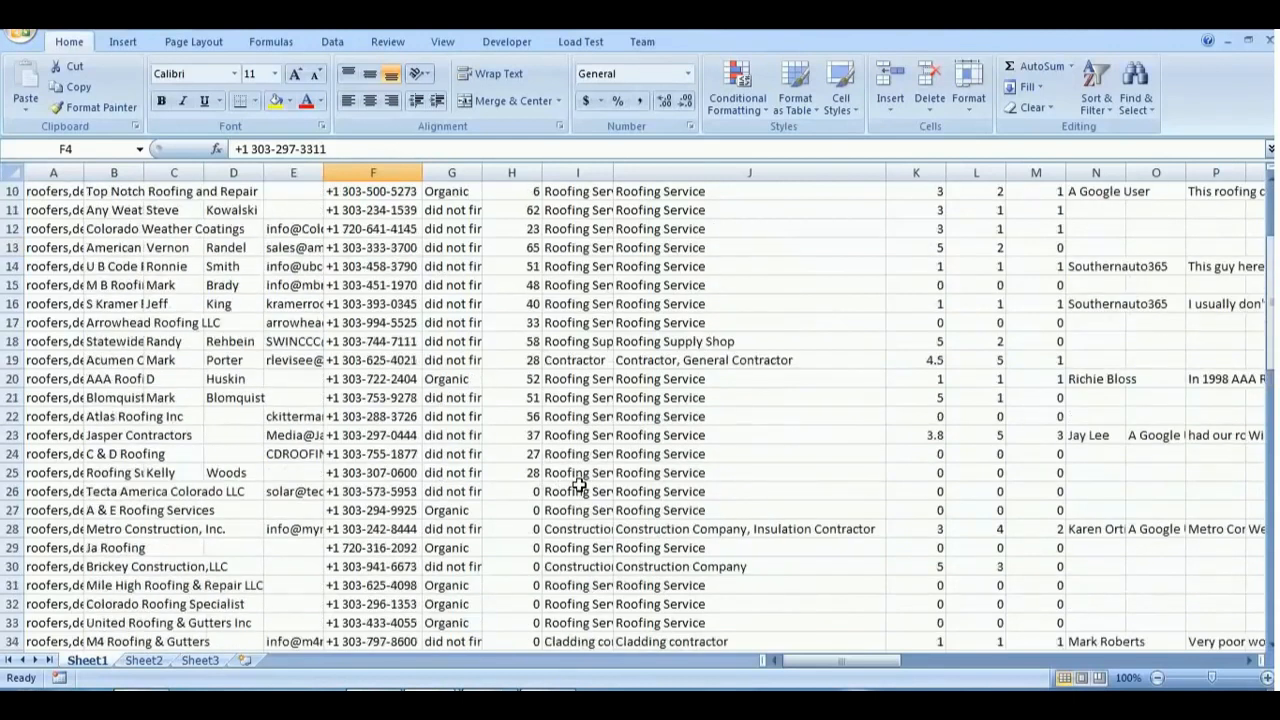
{"action": "scroll", "coordinate": [579, 485], "scroll_direction": "up", "scroll_amount": 3}
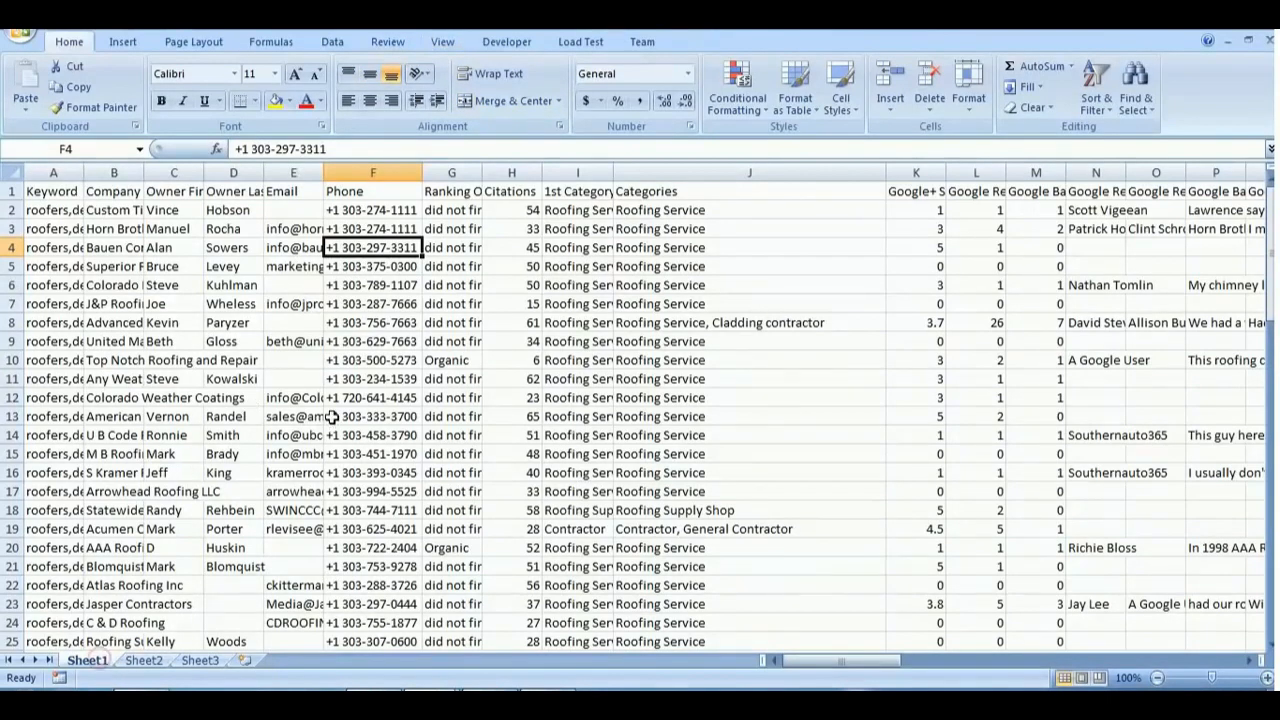
- Set up protection for Sheet1 with the default permissions, entering the unprotect password copied from the open Notepad note
{"action": "left_click", "coordinate": [388, 41]}
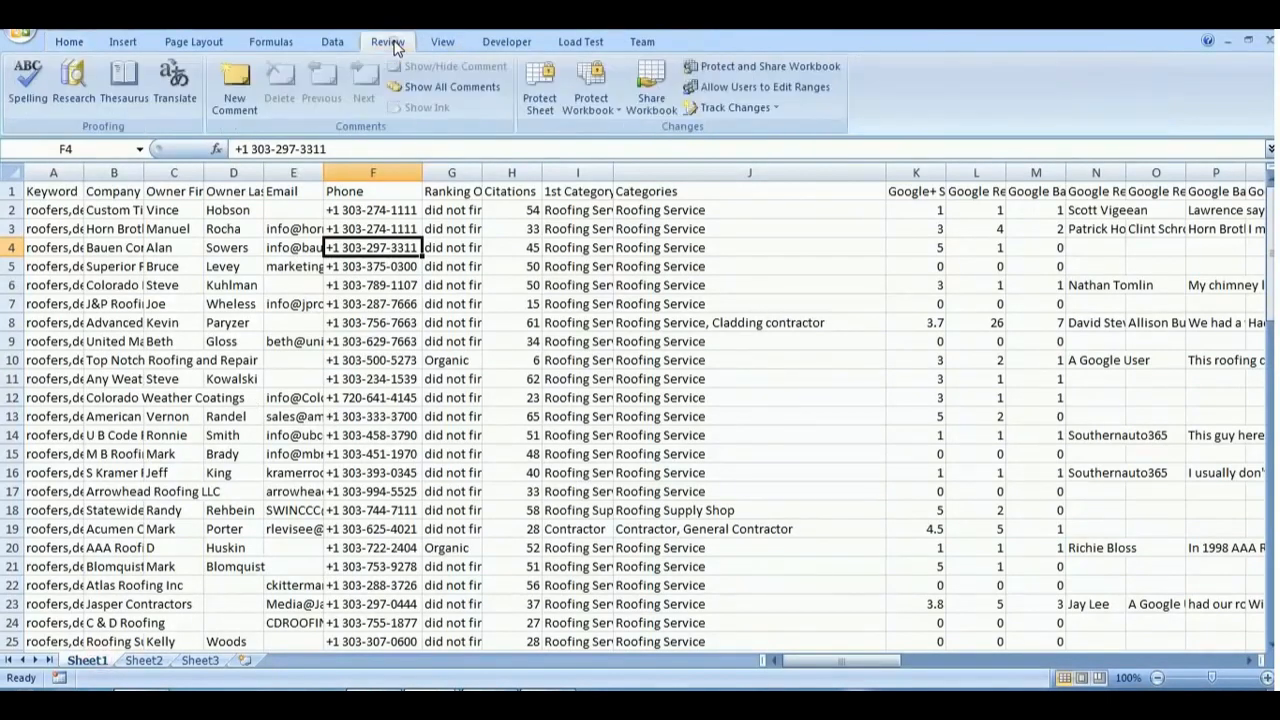
{"action": "left_click", "coordinate": [540, 110]}
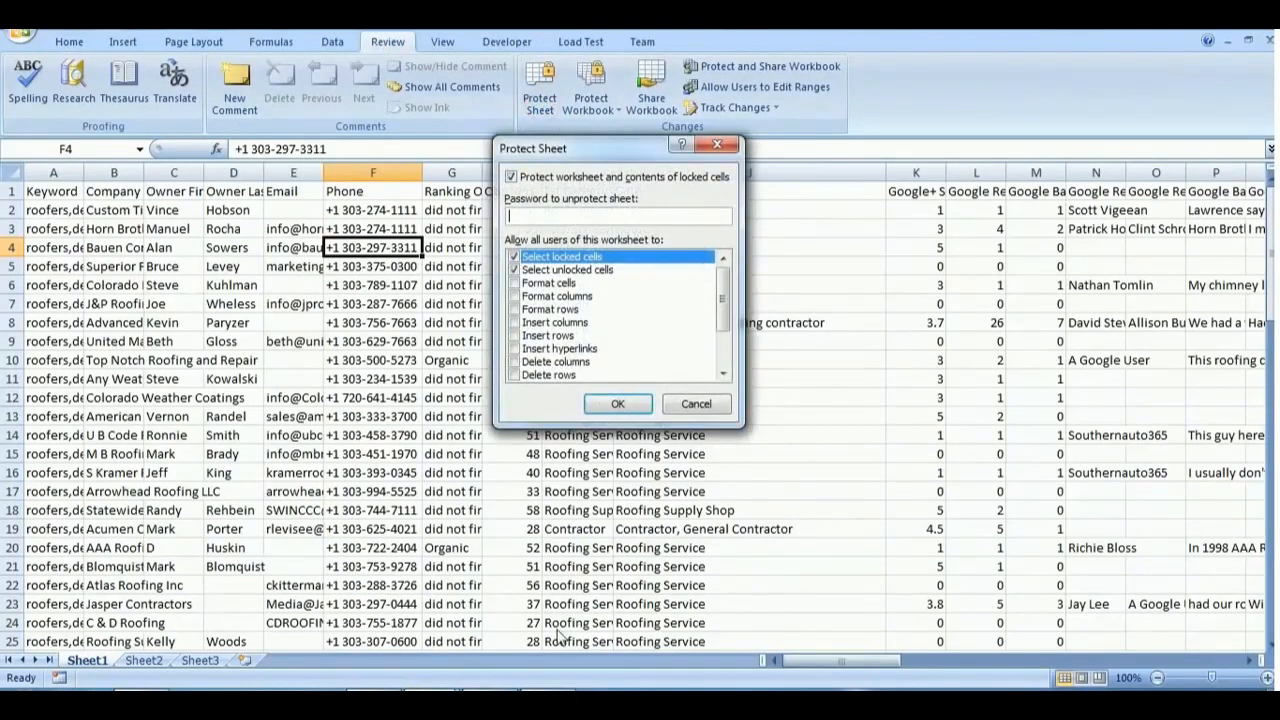
{"action": "left_click", "coordinate": [548, 698]}
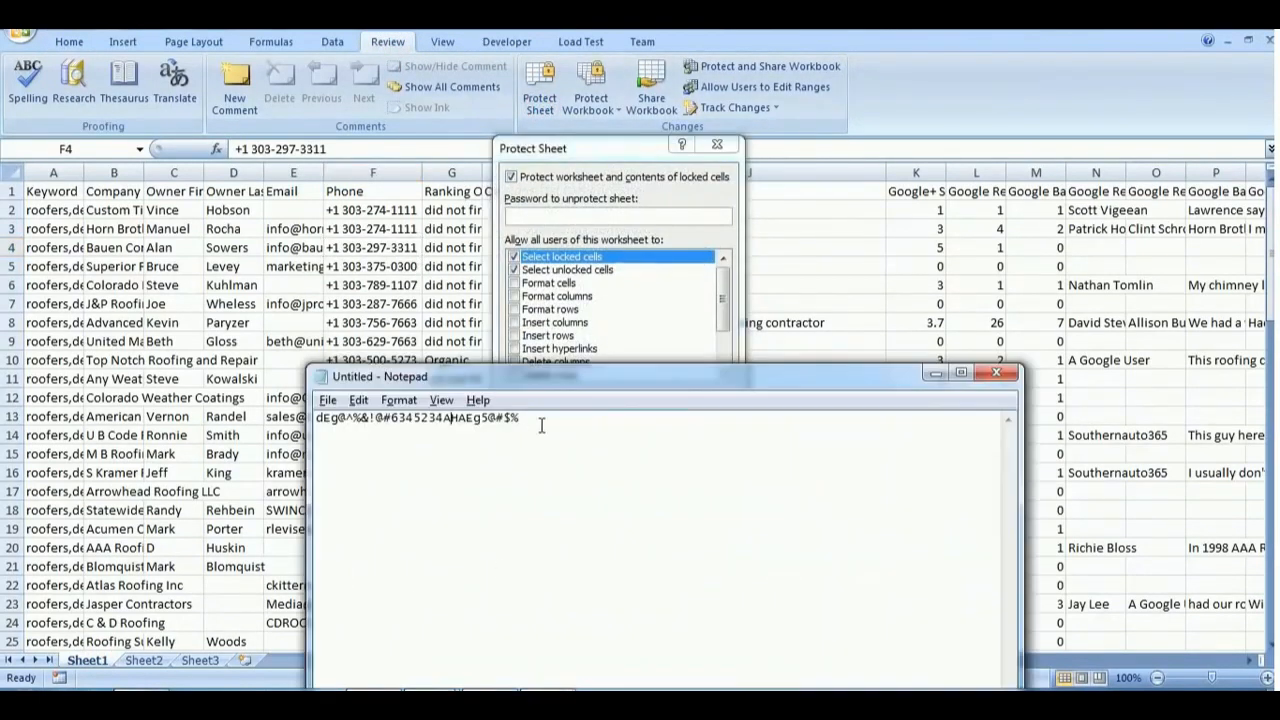
{"action": "left_click_drag", "start_coordinate": [540, 425], "coordinate": [314, 391]}
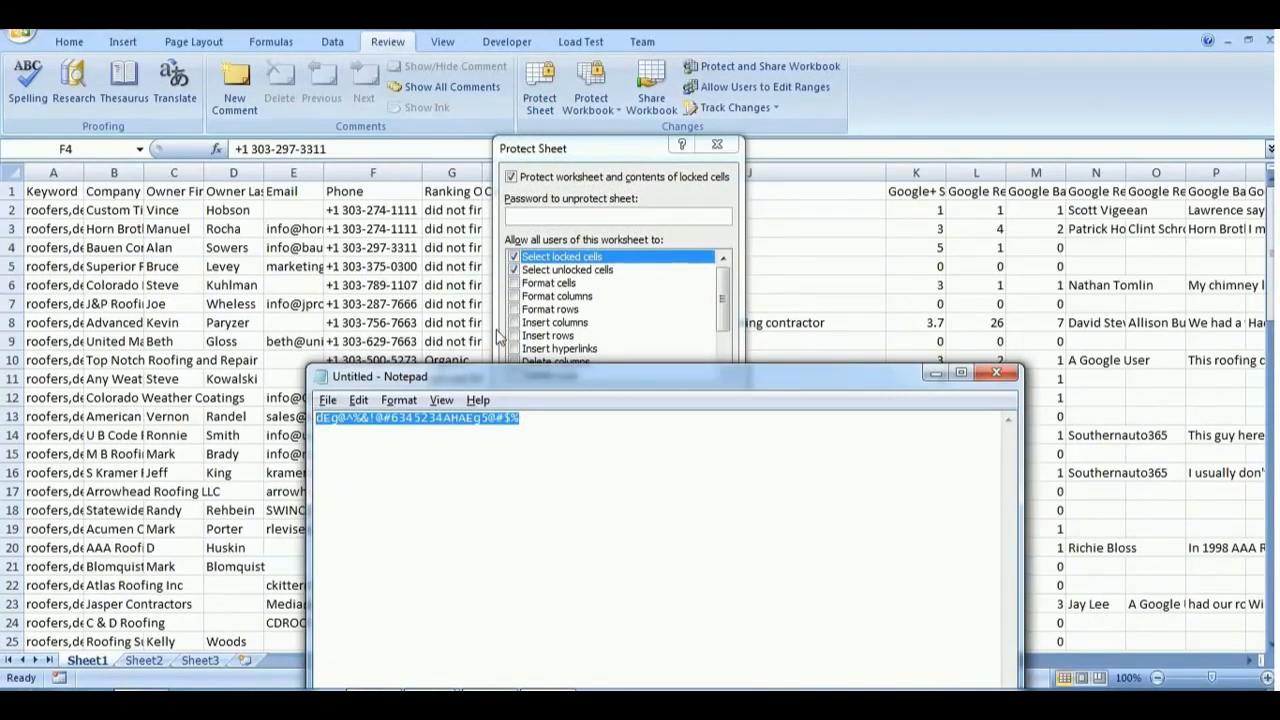
{"action": "left_click", "coordinate": [548, 226]}
{"action": "key", "text": "ctrl+v"}
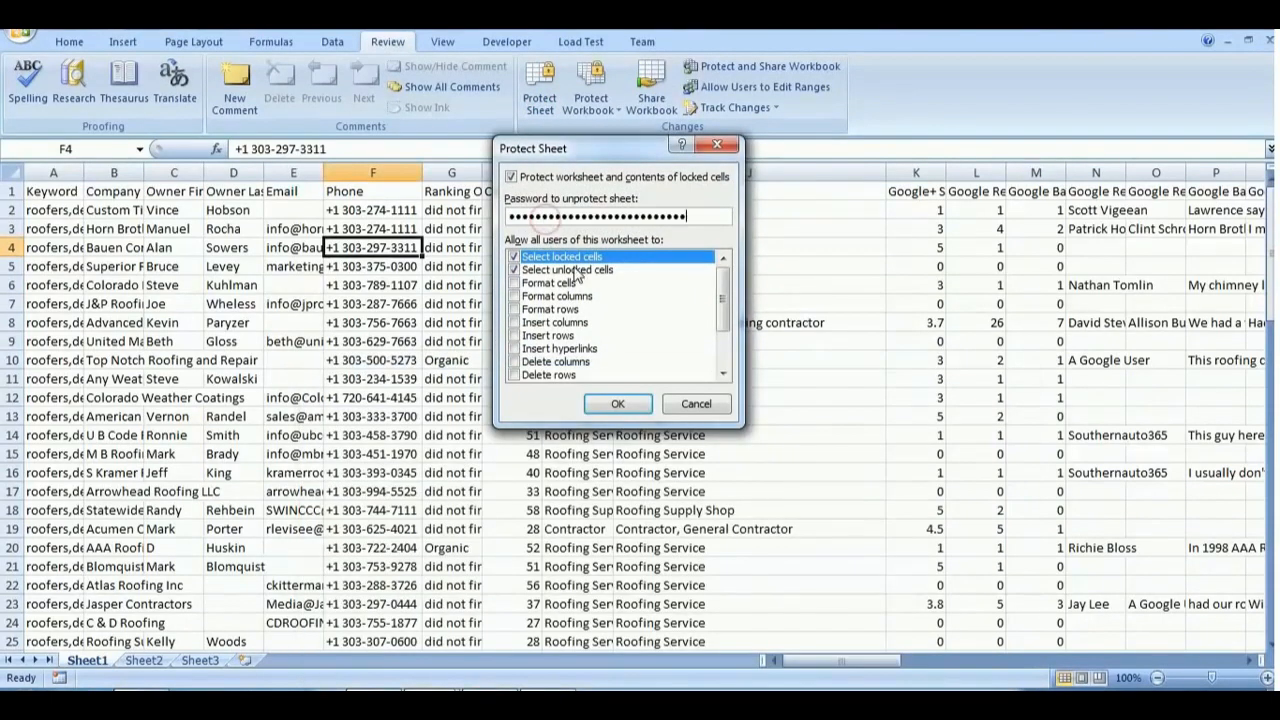
- Accept the sheet protection settings and re-enter the password to confirm it
{"action": "left_click", "coordinate": [618, 404]}
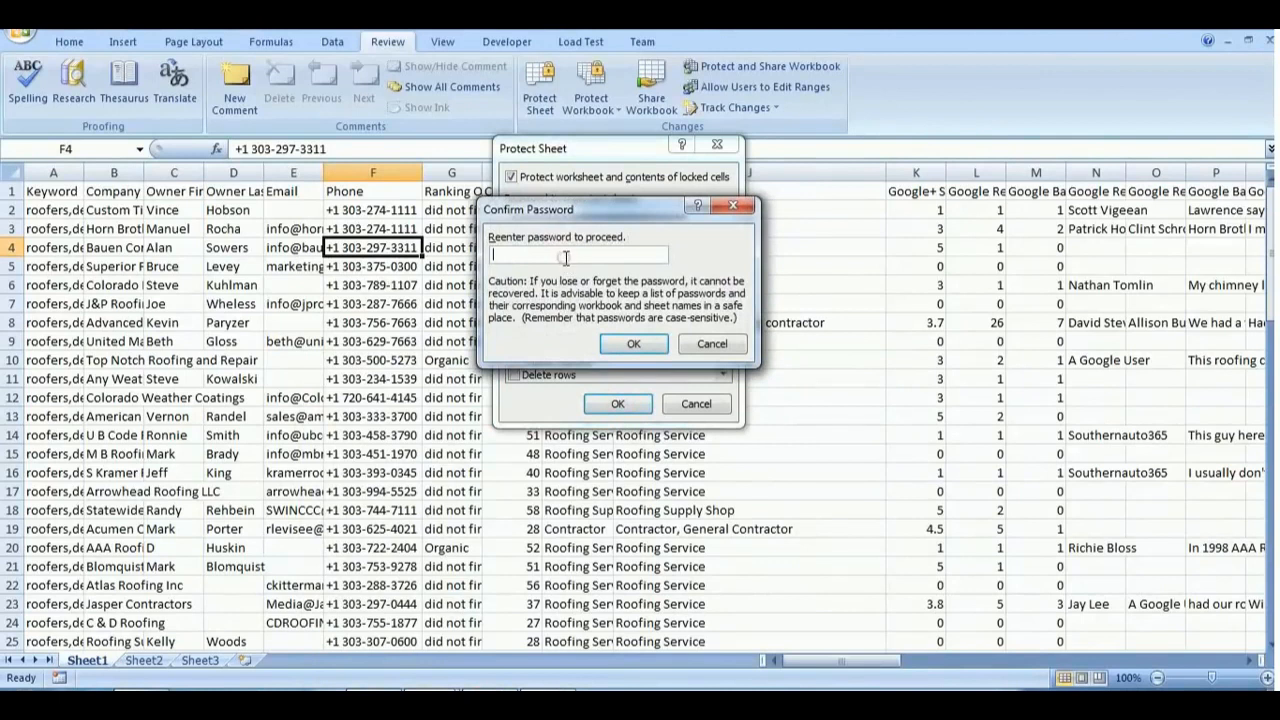
{"action": "left_click", "coordinate": [566, 258]}
{"action": "key", "text": "ctrl+v"}
{"action": "left_click", "coordinate": [634, 343]}
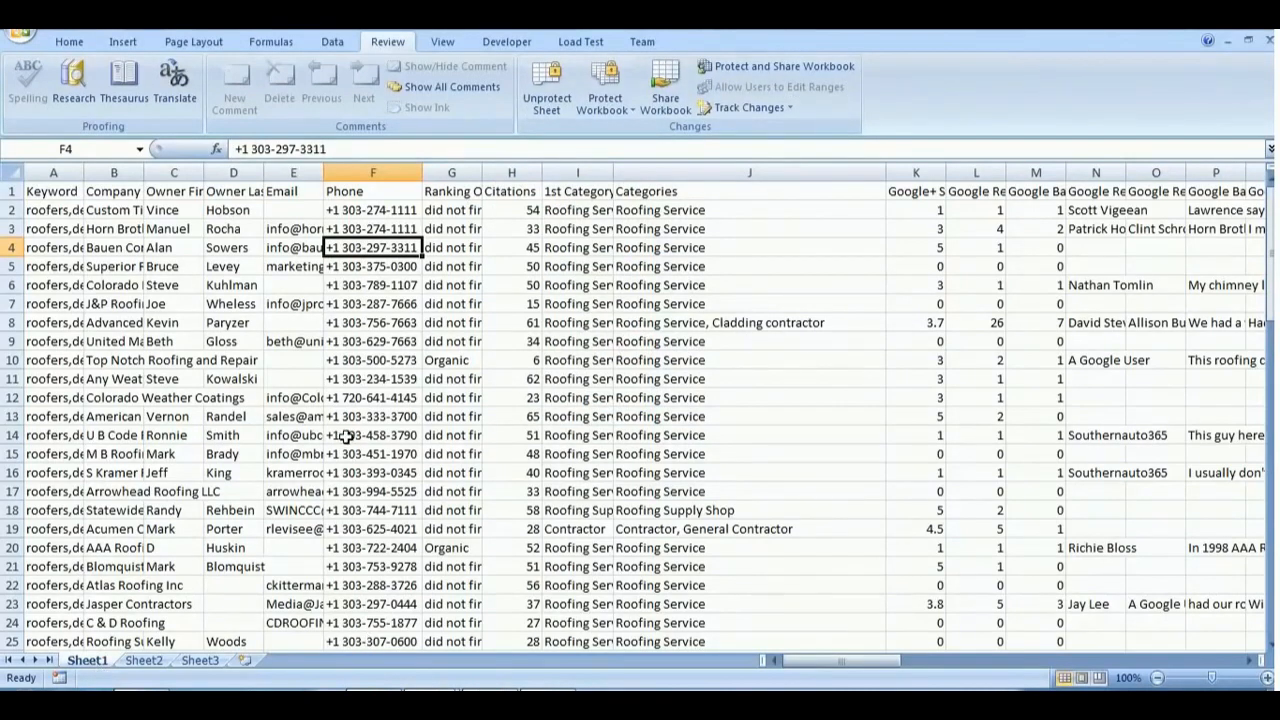
- Save the protected workbook and close the workbook containing the "roofers denver" sheet
{"action": "key", "text": "ctrl+s"}
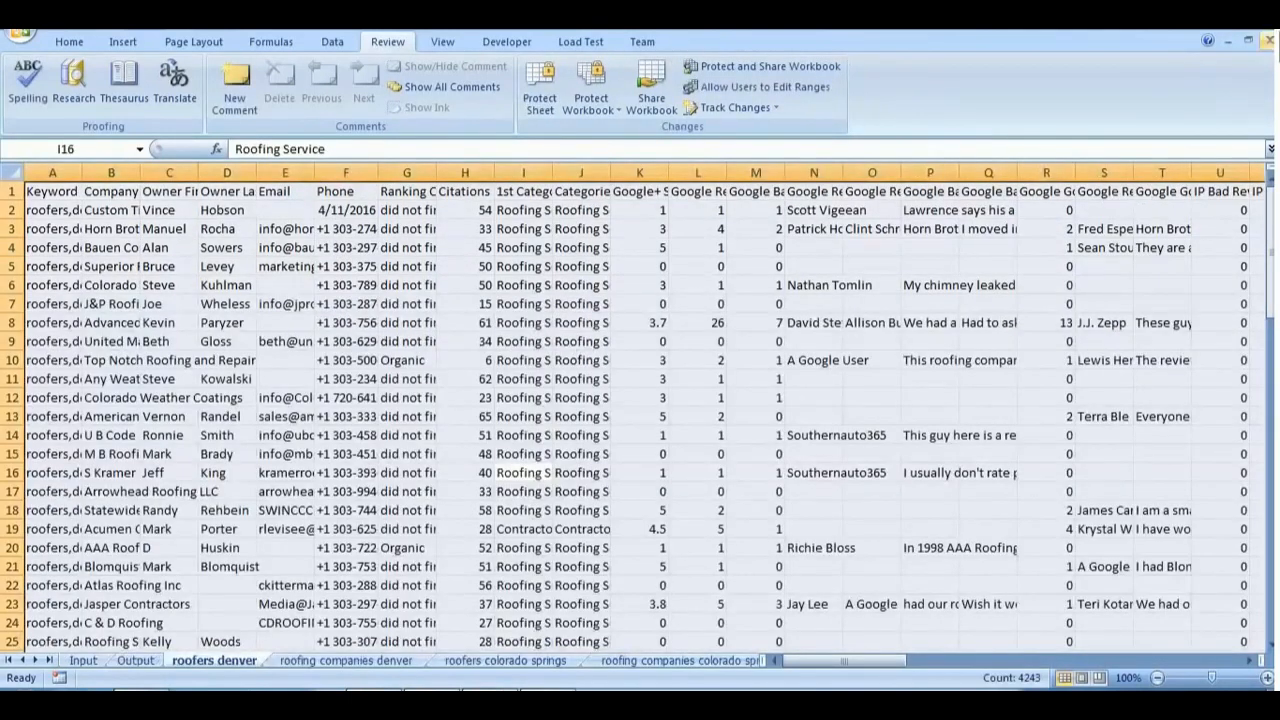
{"action": "left_click", "coordinate": [1269, 41]}
{"action": "left_click", "coordinate": [652, 403]}
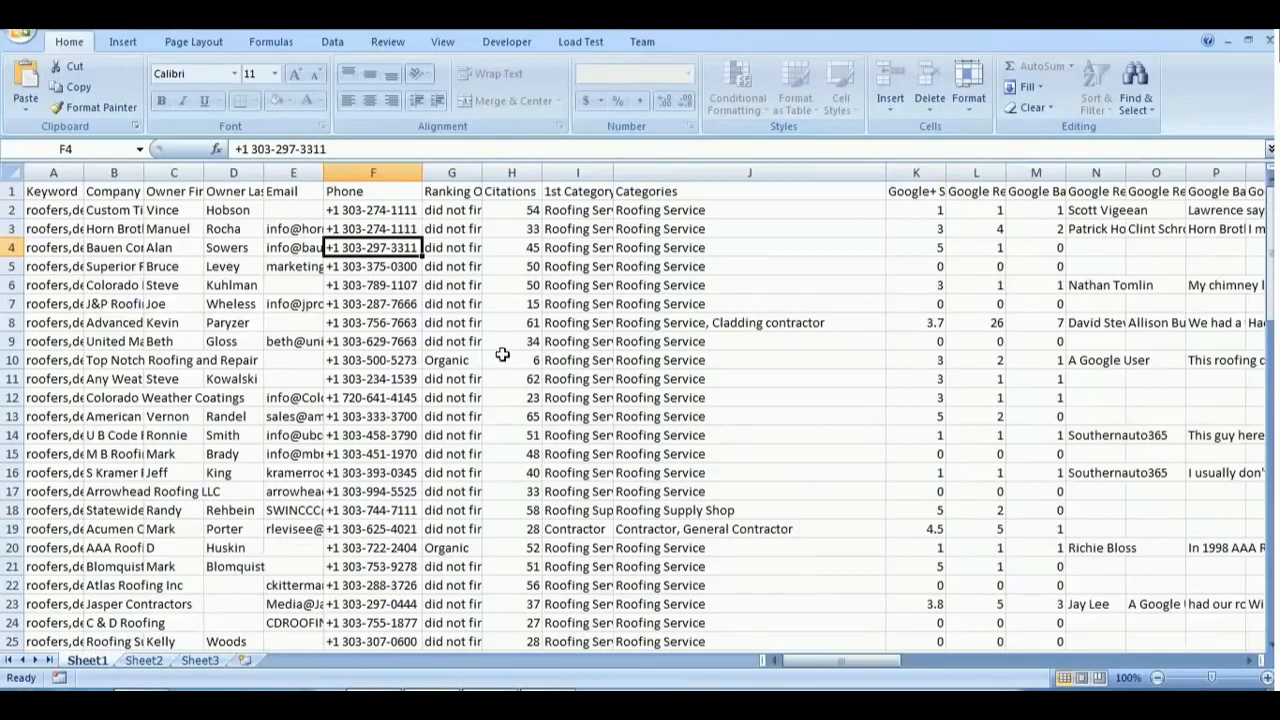
- Try to edit cells H6, J6 and I6 on Sheet1 to test the sheet protection, dismissing each alert
{"action": "left_click", "coordinate": [507, 280]}
{"action": "double_click", "coordinate": [507, 282]}
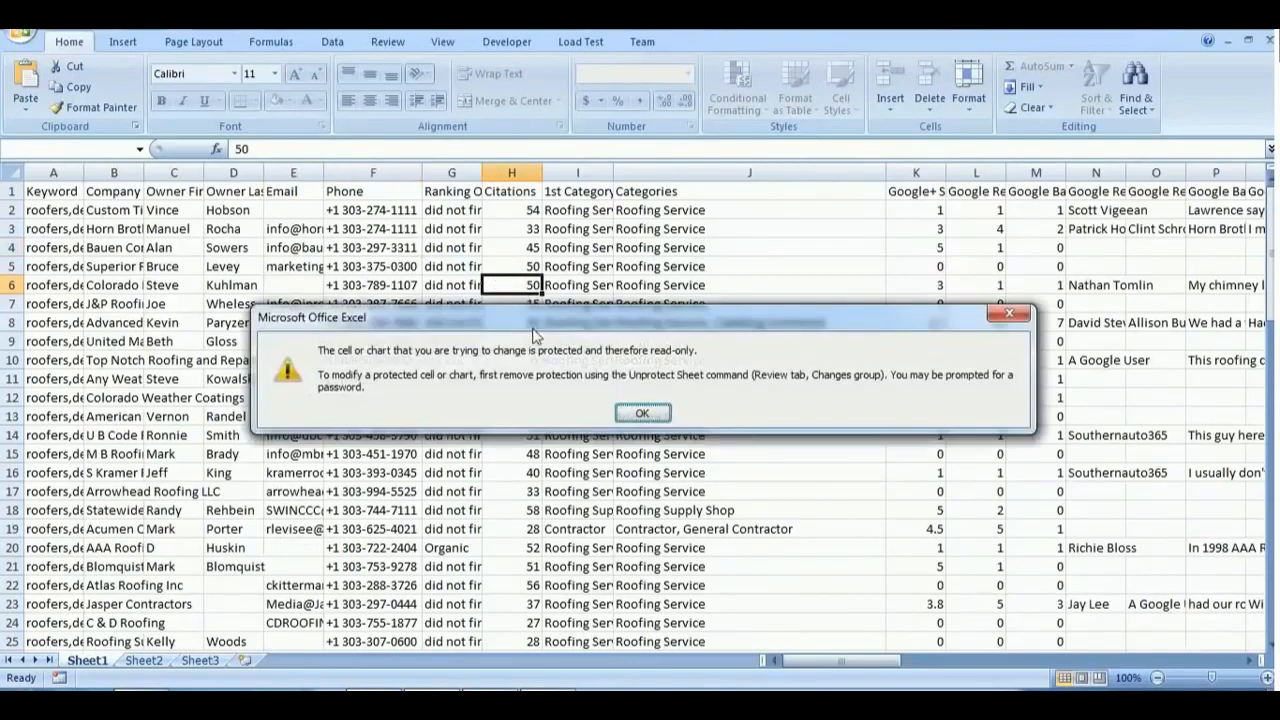
{"action": "left_click", "coordinate": [640, 413]}
{"action": "left_click", "coordinate": [670, 287]}
{"action": "double_click", "coordinate": [670, 287]}
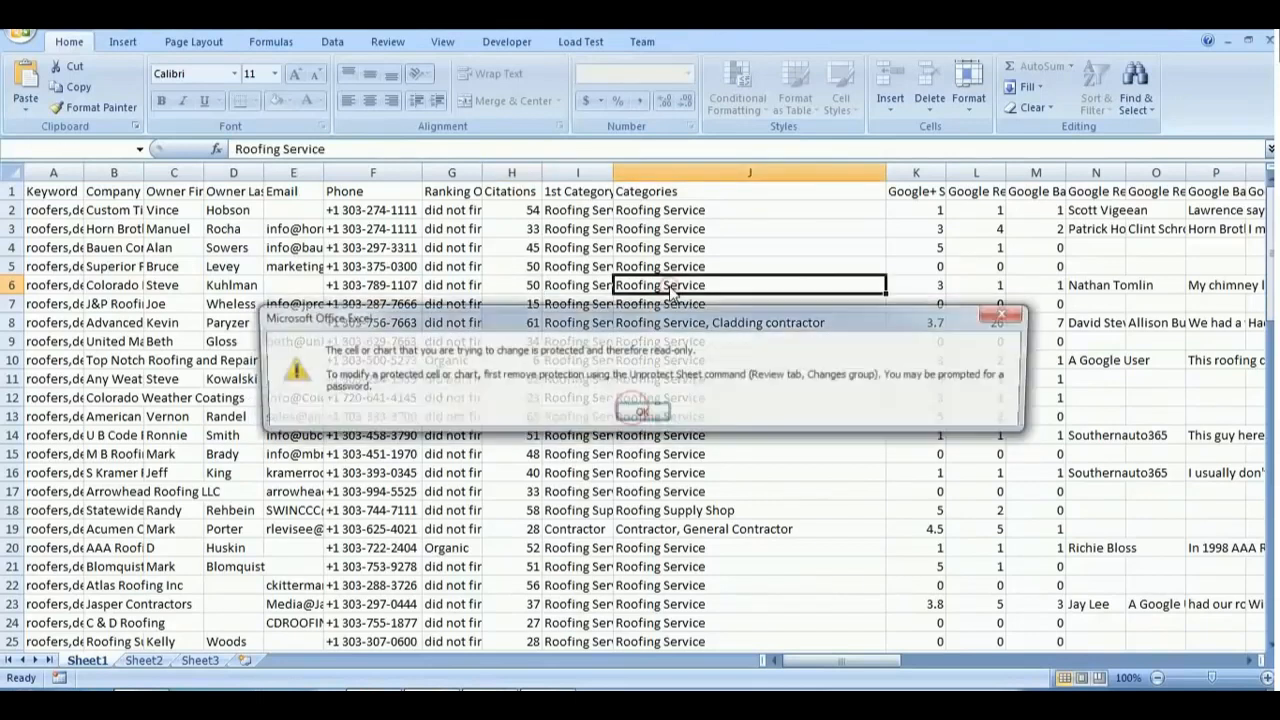
{"action": "left_click", "coordinate": [645, 413]}
{"action": "left_click", "coordinate": [595, 288]}
{"action": "double_click", "coordinate": [595, 288]}
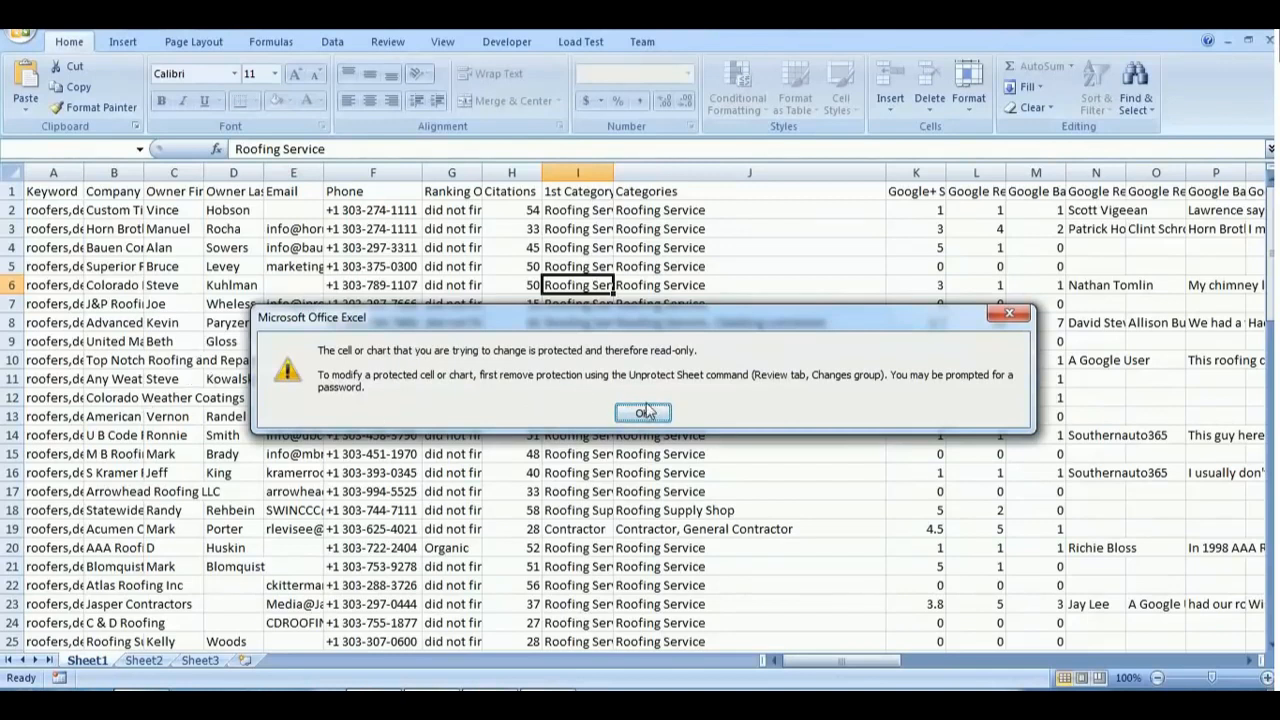
{"action": "left_click", "coordinate": [645, 414]}
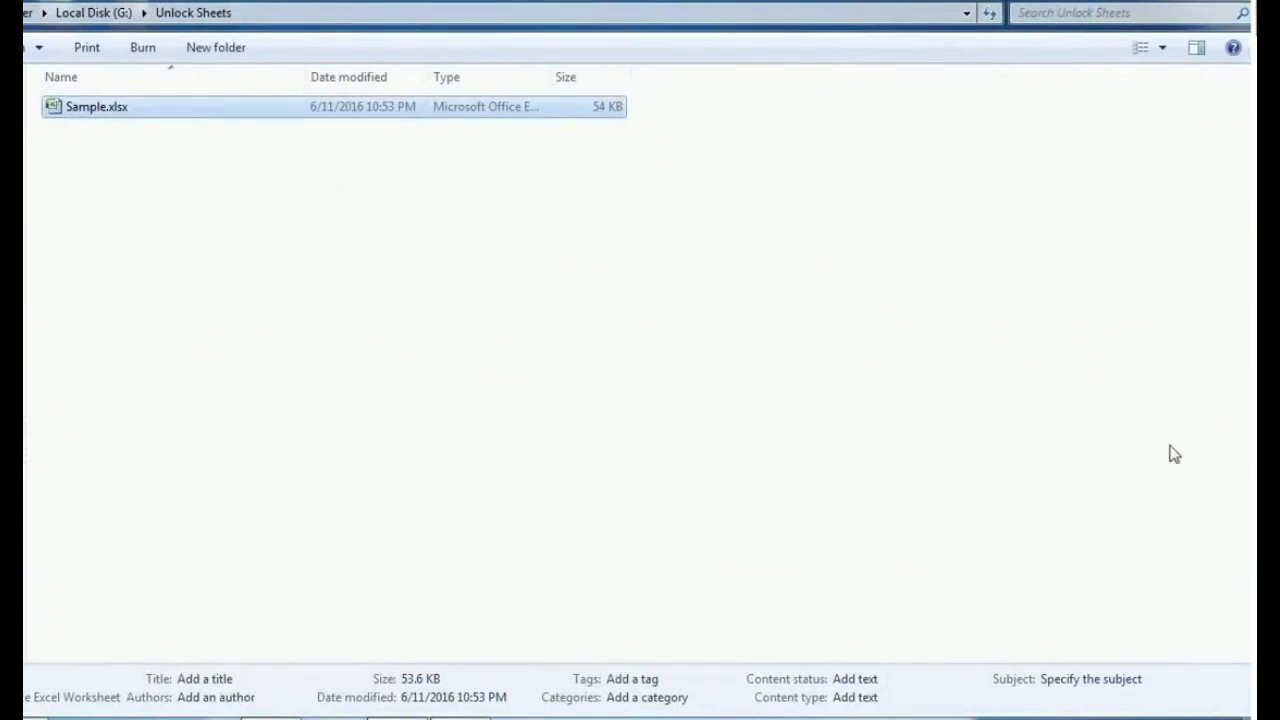
- Start renaming Sample.xlsx in the Unlock Sheets folder, removing "lsx" from its file extension
{"action": "left_click", "coordinate": [138, 114]}
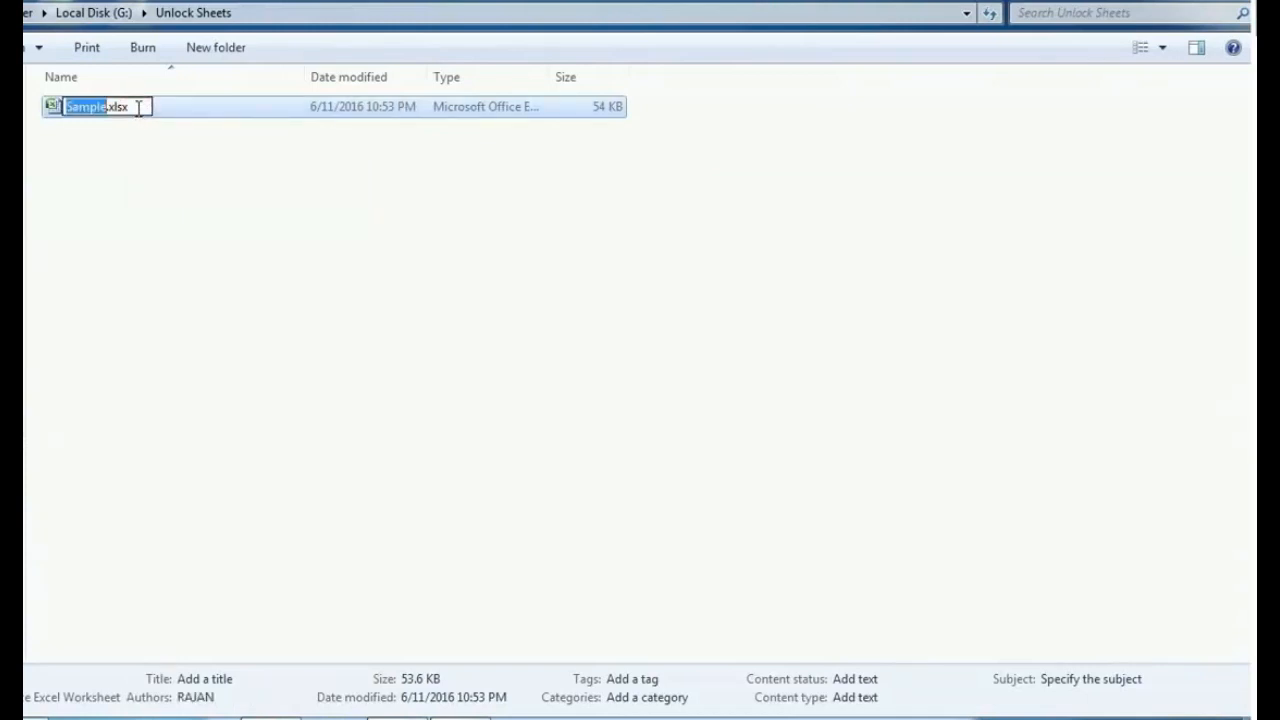
{"action": "left_click", "coordinate": [138, 107]}
{"action": "key", "text": "BackSpace"}
{"action": "key", "text": "BackSpace"}
{"action": "key", "text": "BackSpace"}
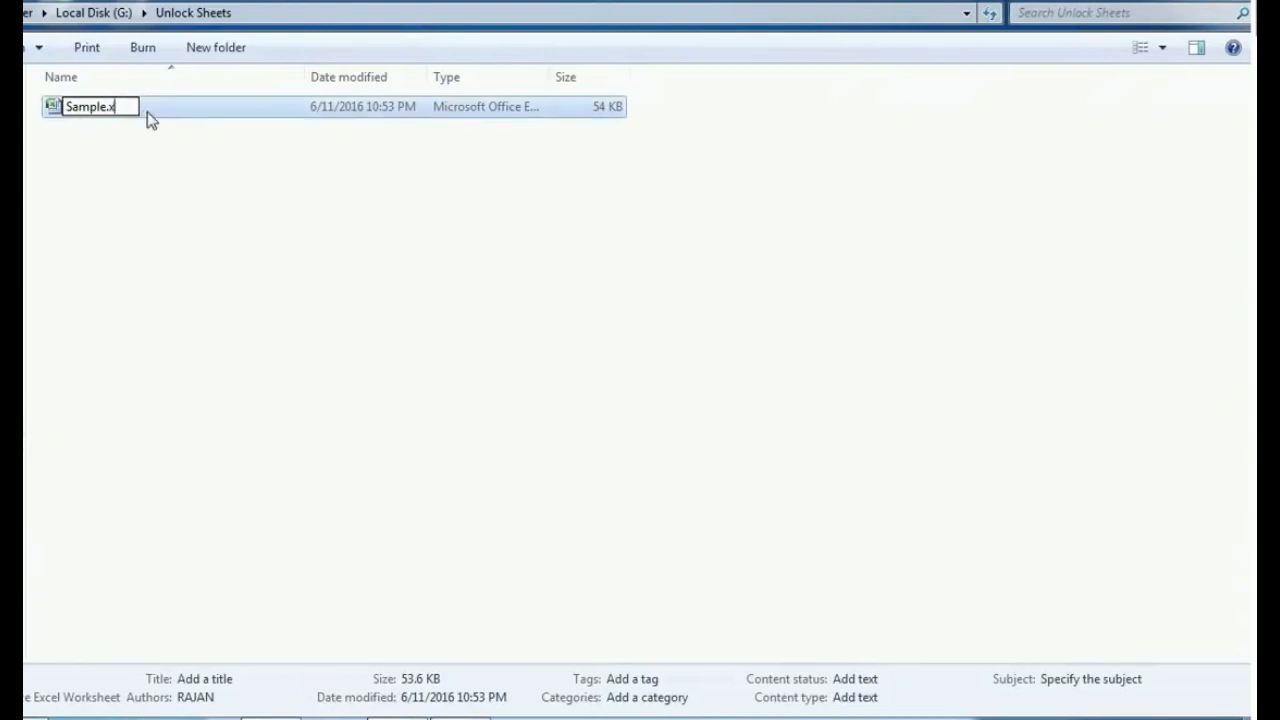
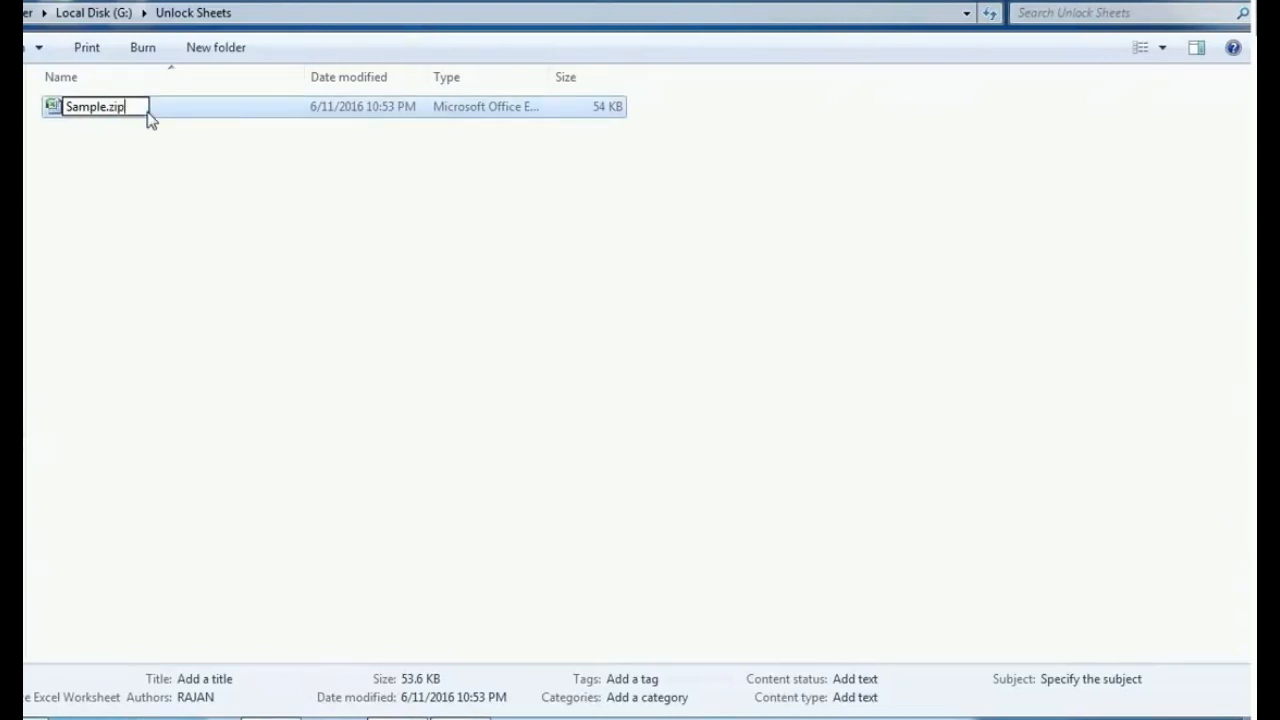
- Finish renaming the workbook file as Sample.zip and accept the file extension change
{"action": "key", "text": "Return"}
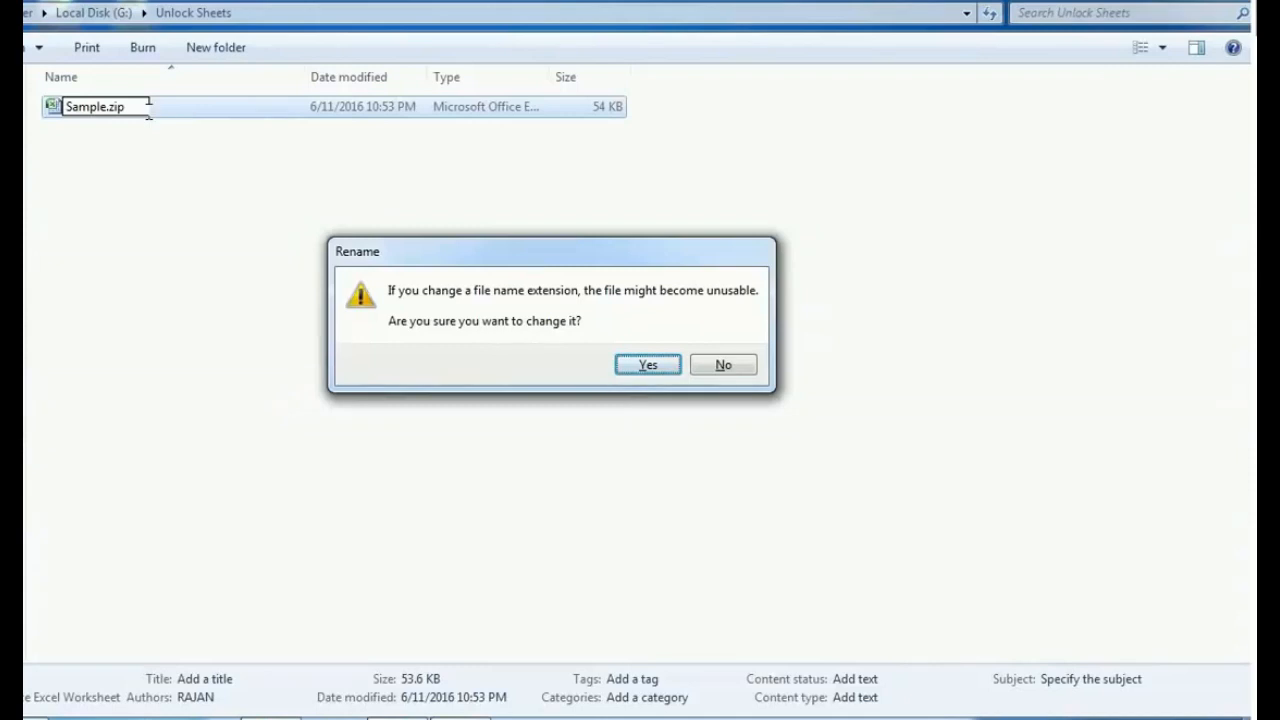
{"action": "key", "text": "Return"}
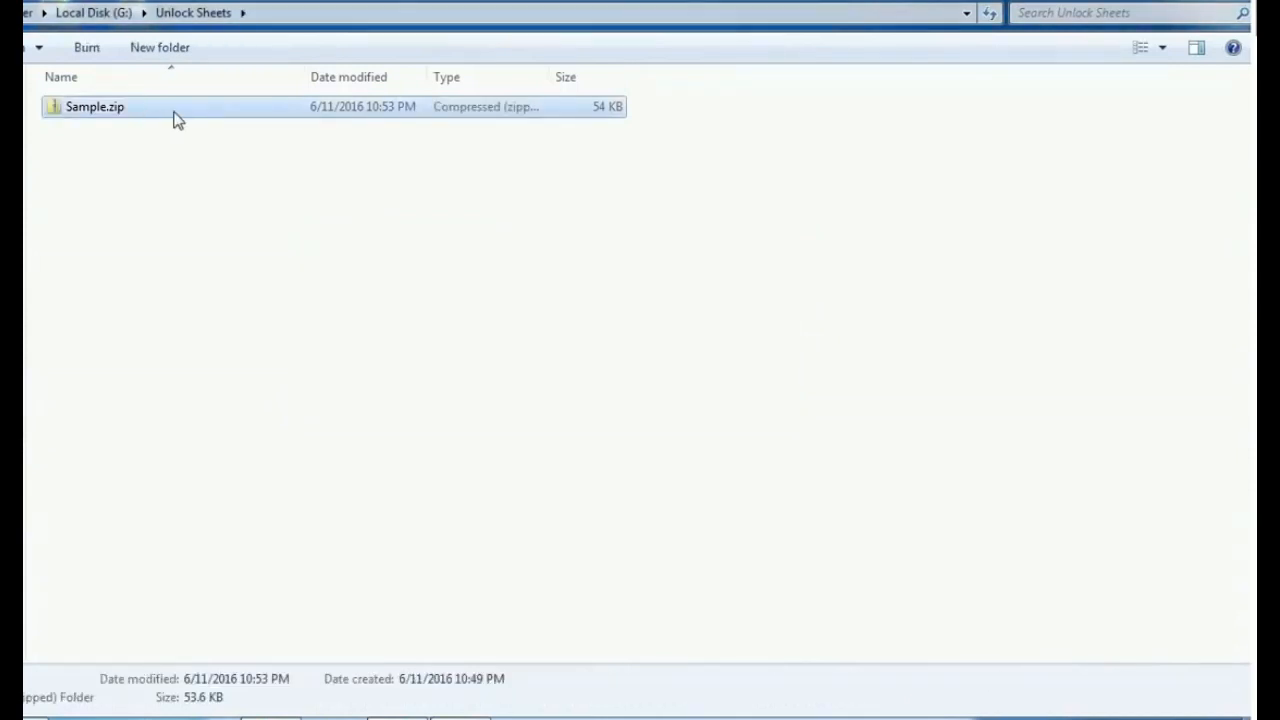
- Extract all of Sample.zip to G:\Unlock Sheets\Sample and open the extracted Sample folder from Unlock Sheets
{"action": "right_click", "coordinate": [177, 117]}
{"action": "left_click", "coordinate": [286, 180]}
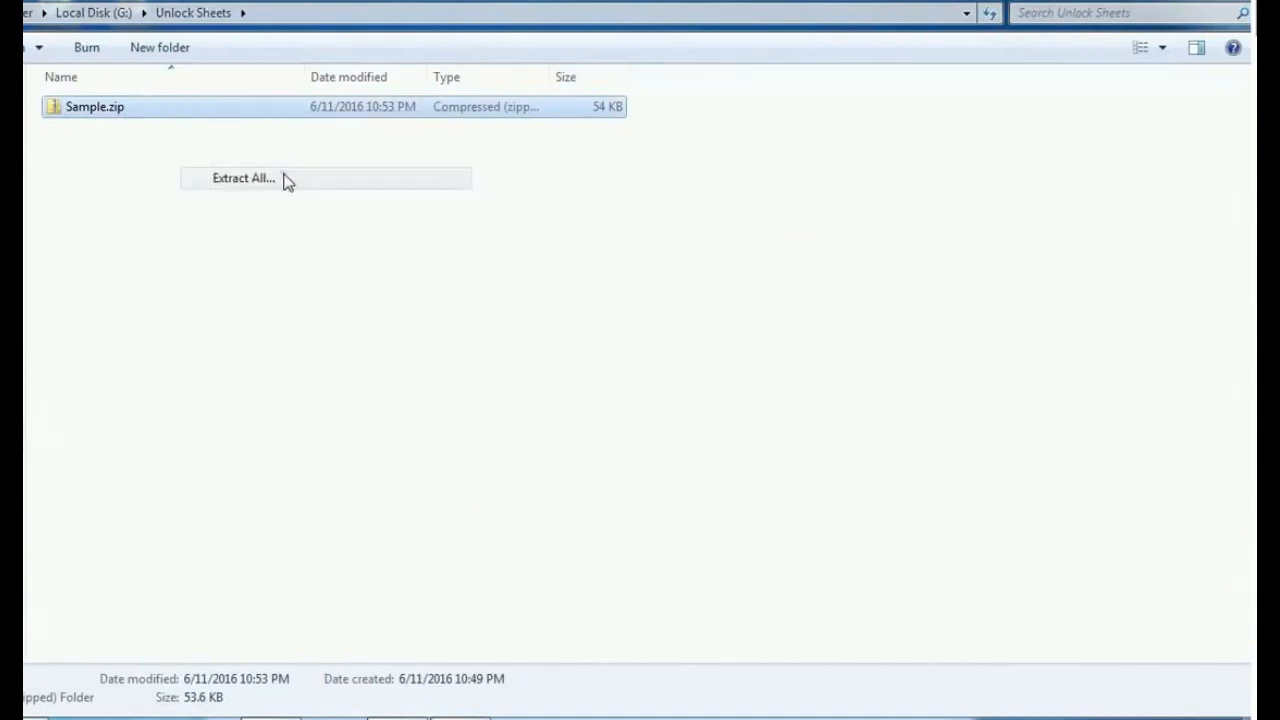
{"action": "left_click", "coordinate": [743, 549]}
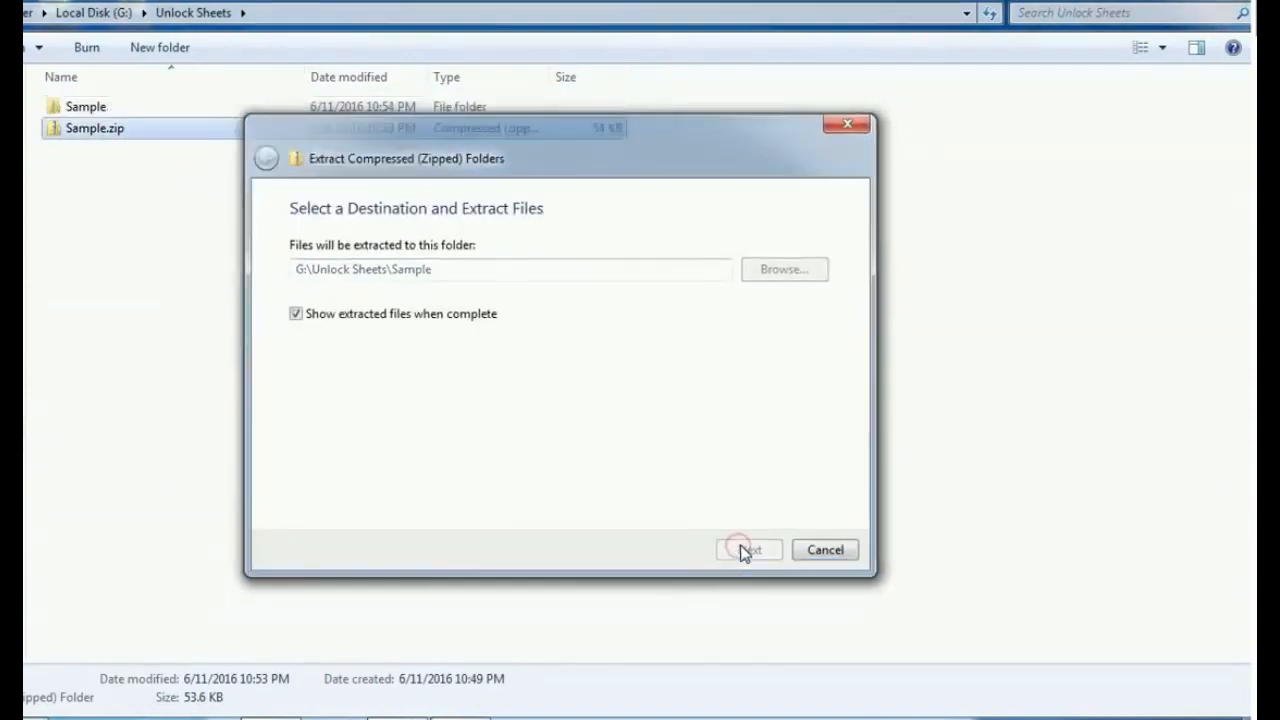
{"action": "left_click", "coordinate": [191, 13]}
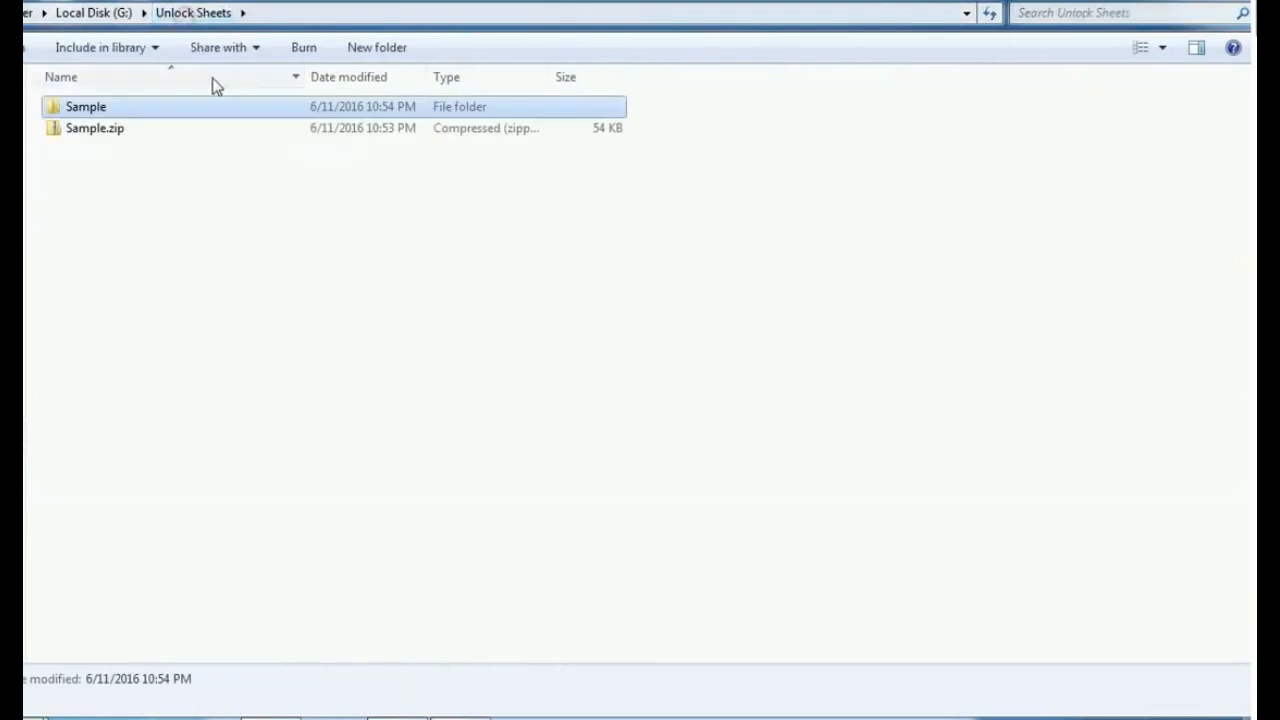
{"action": "double_click", "coordinate": [136, 106]}
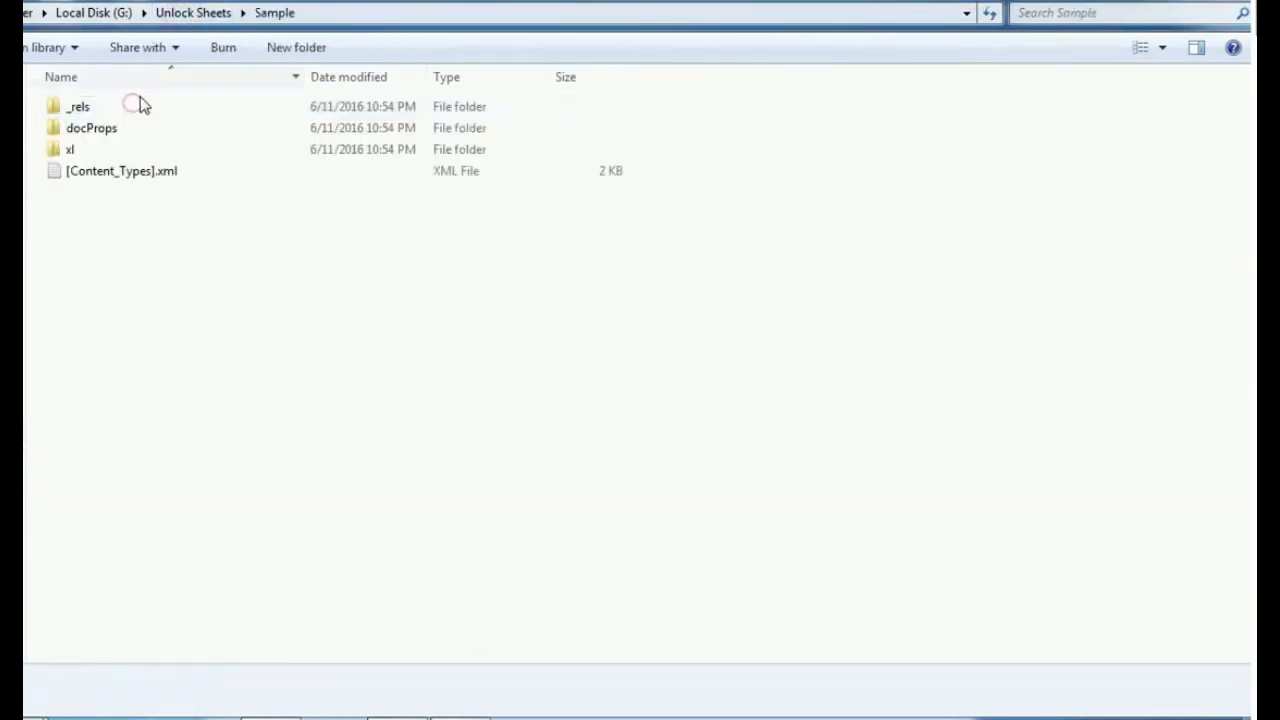
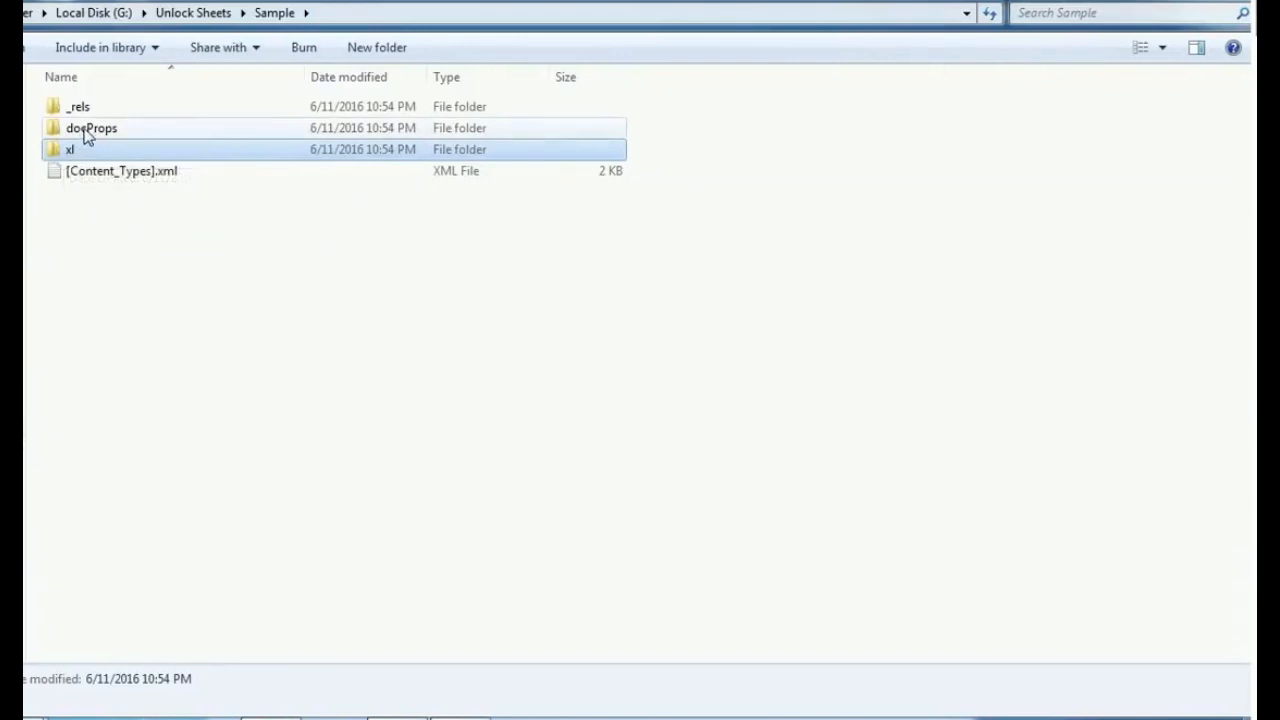
- Go into the xl folder's worksheets subfolder and open sheet1.xml with WordPad
{"action": "double_click", "coordinate": [116, 160]}
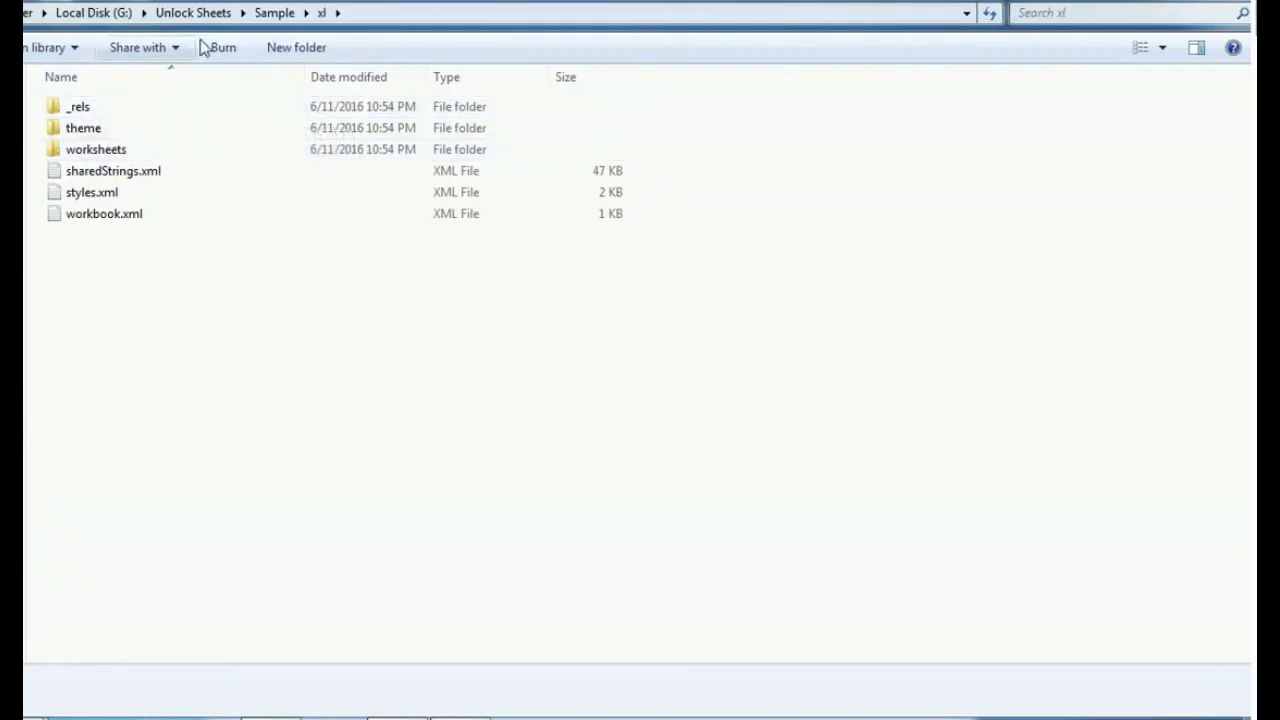
{"action": "double_click", "coordinate": [171, 152]}
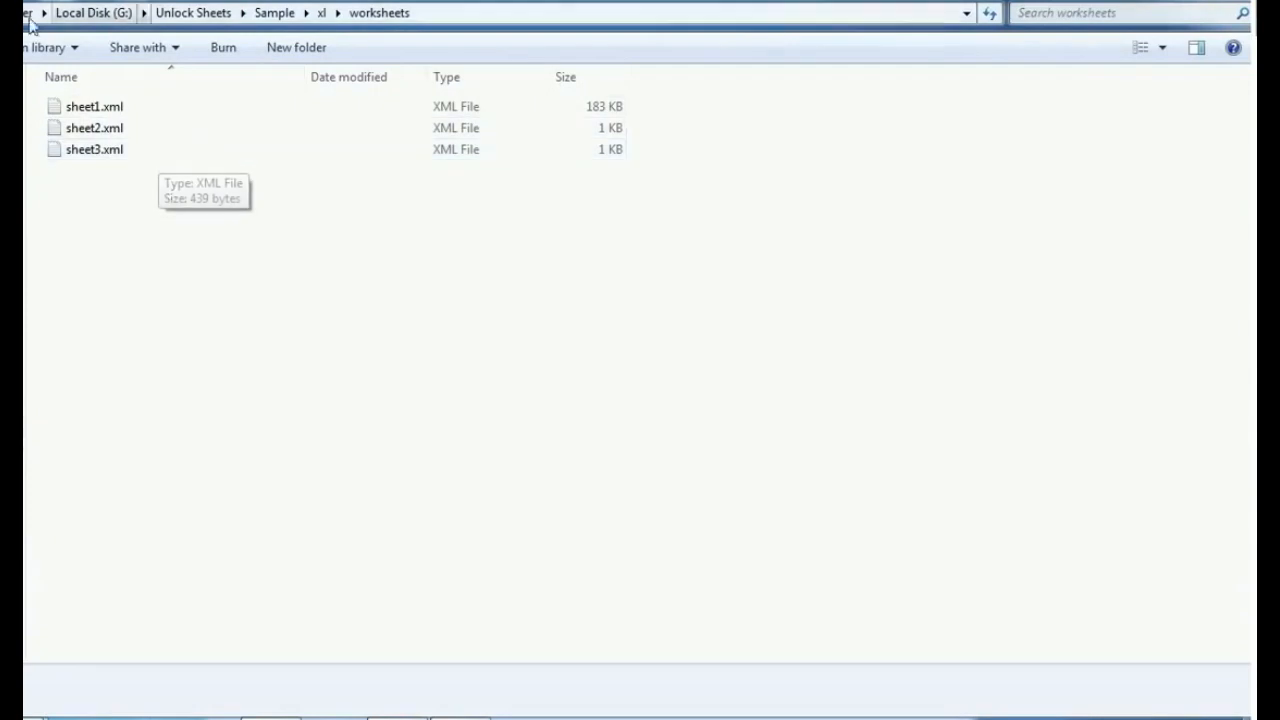
{"action": "left_click", "coordinate": [110, 115]}
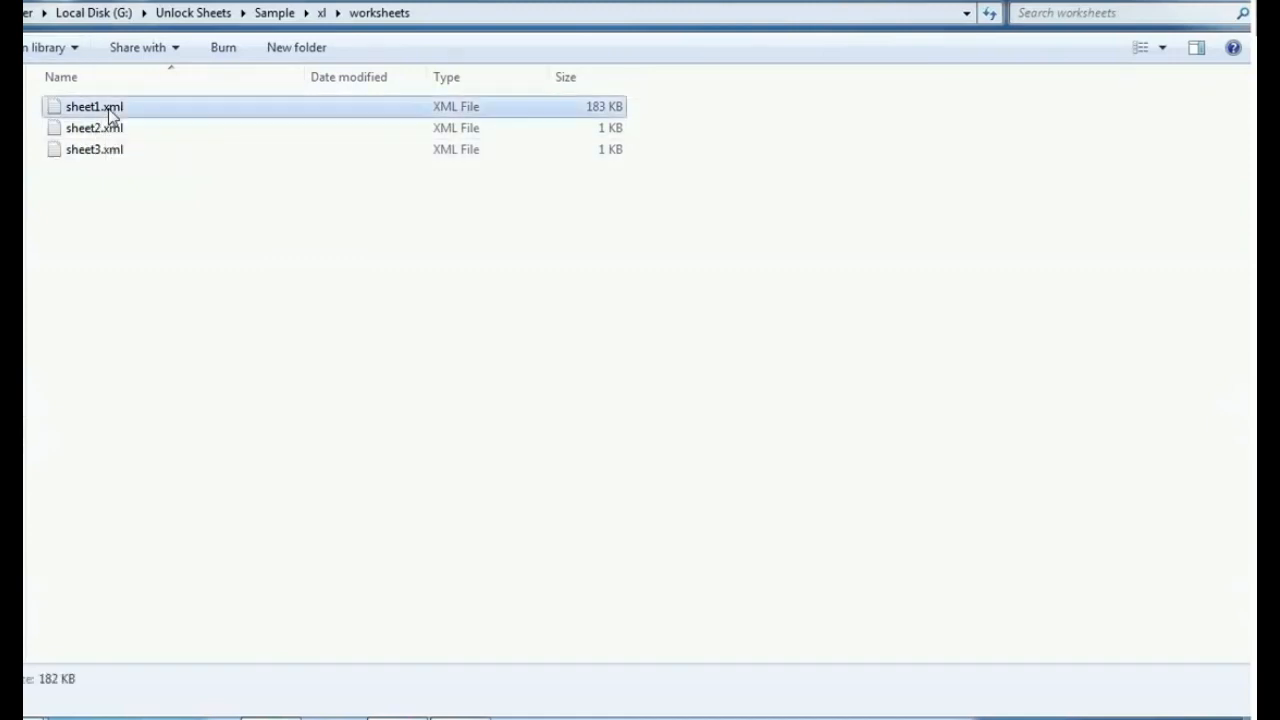
{"action": "right_click", "coordinate": [110, 115]}
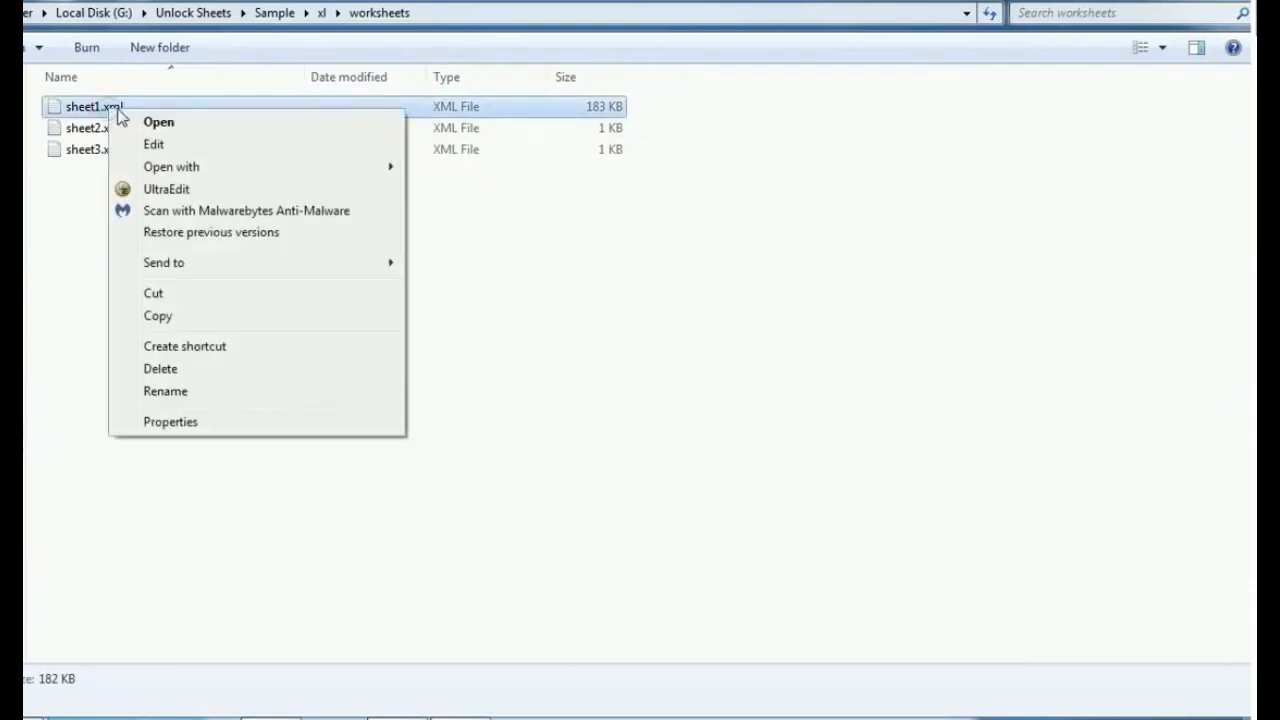
{"action": "left_click", "coordinate": [230, 169]}
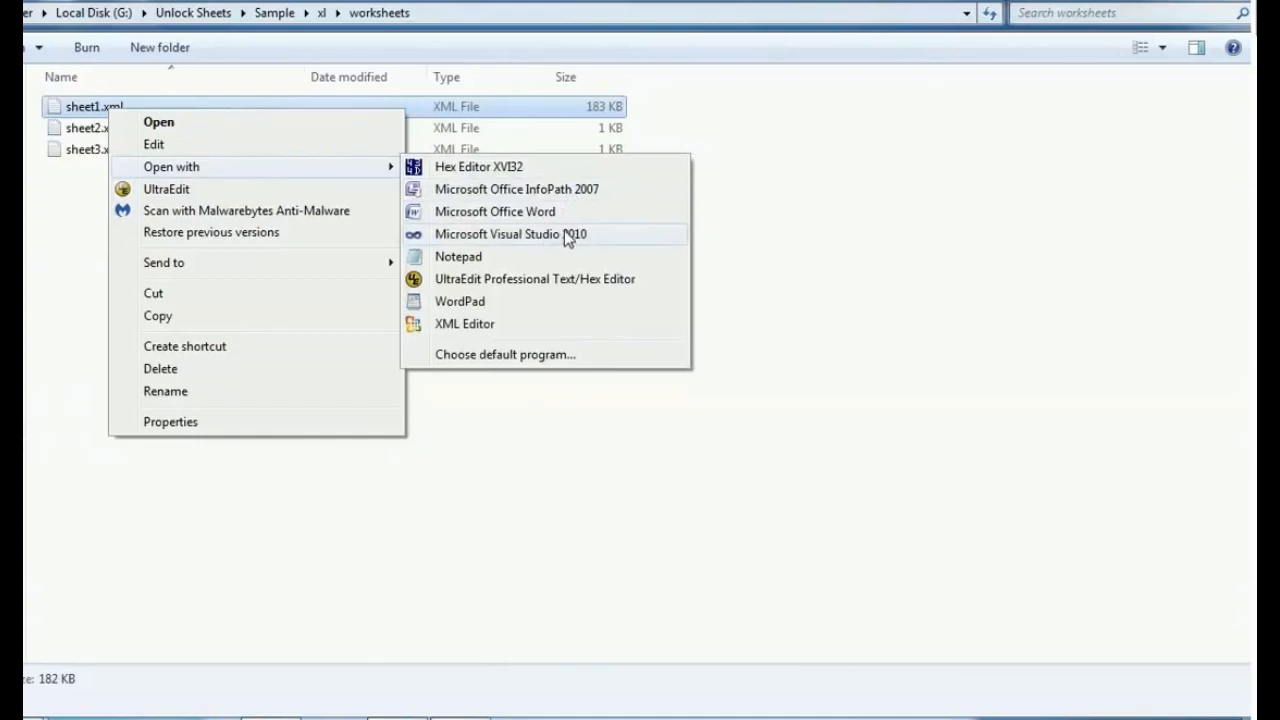
{"action": "left_click", "coordinate": [498, 302]}
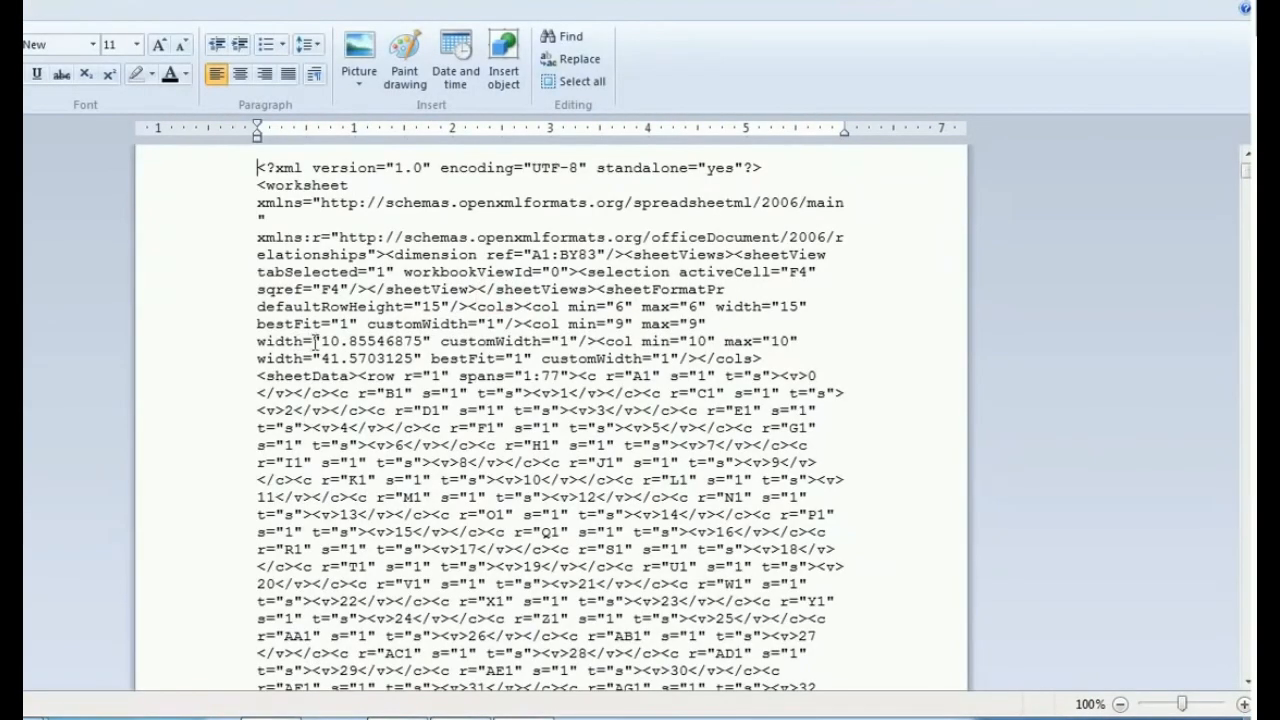
- Look through the sheet1.xml code and search it for the word "protection"
{"action": "scroll", "coordinate": [491, 375], "scroll_direction": "down", "scroll_amount": 4}
{"action": "scroll", "coordinate": [491, 375], "scroll_direction": "down", "scroll_amount": 18}
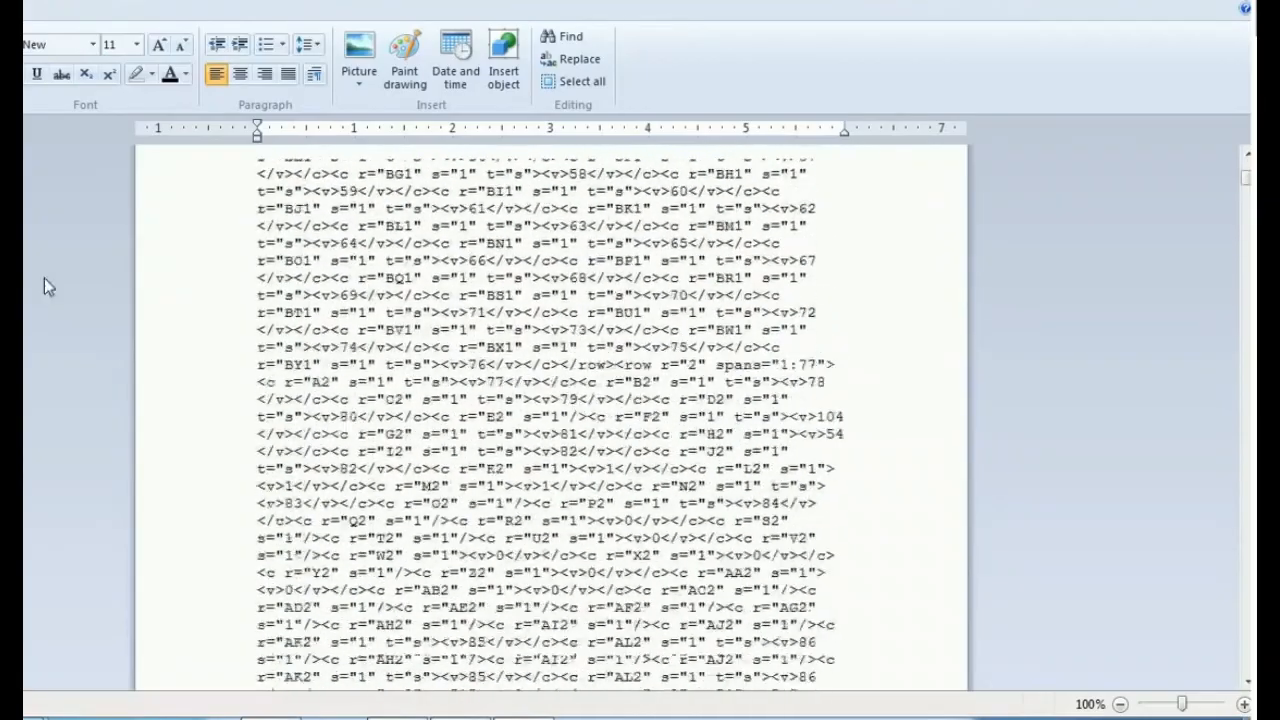
{"action": "scroll", "coordinate": [251, 394], "scroll_direction": "down", "scroll_amount": 8}
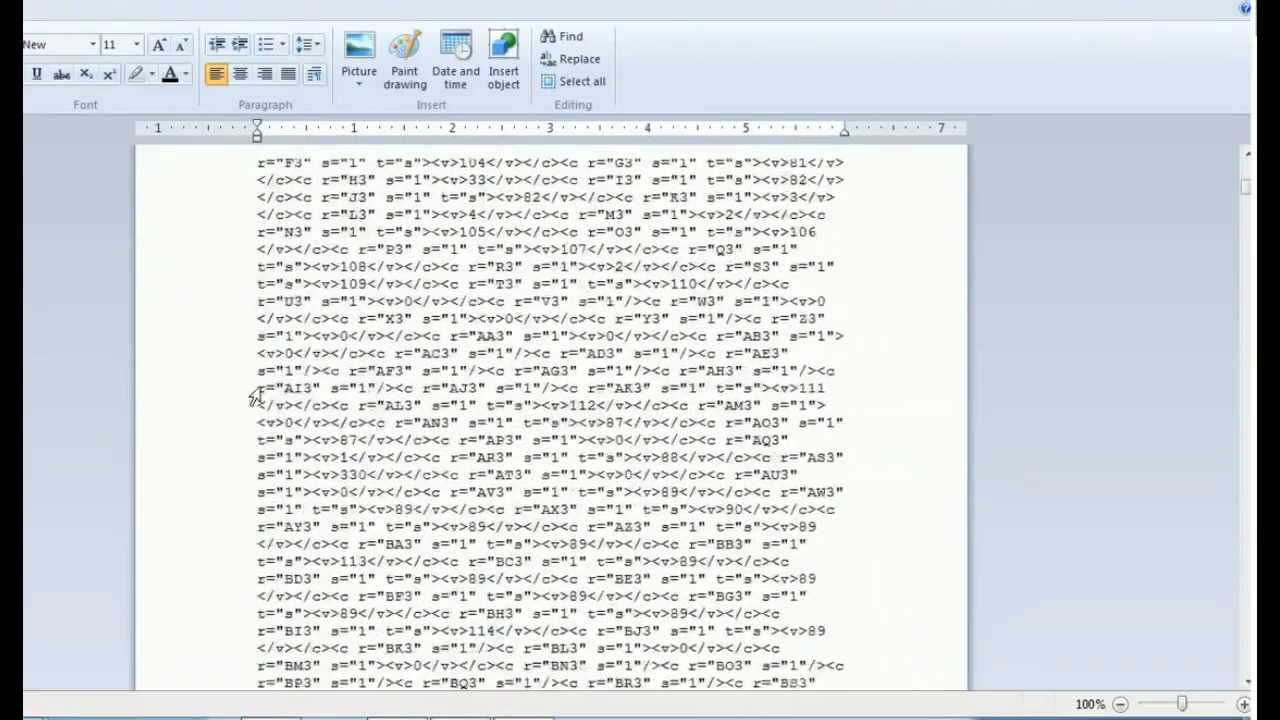
{"action": "scroll", "coordinate": [209, 366], "scroll_direction": "up", "scroll_amount": 18}
{"action": "scroll", "coordinate": [1097, 234], "scroll_direction": "up", "scroll_amount": 15}
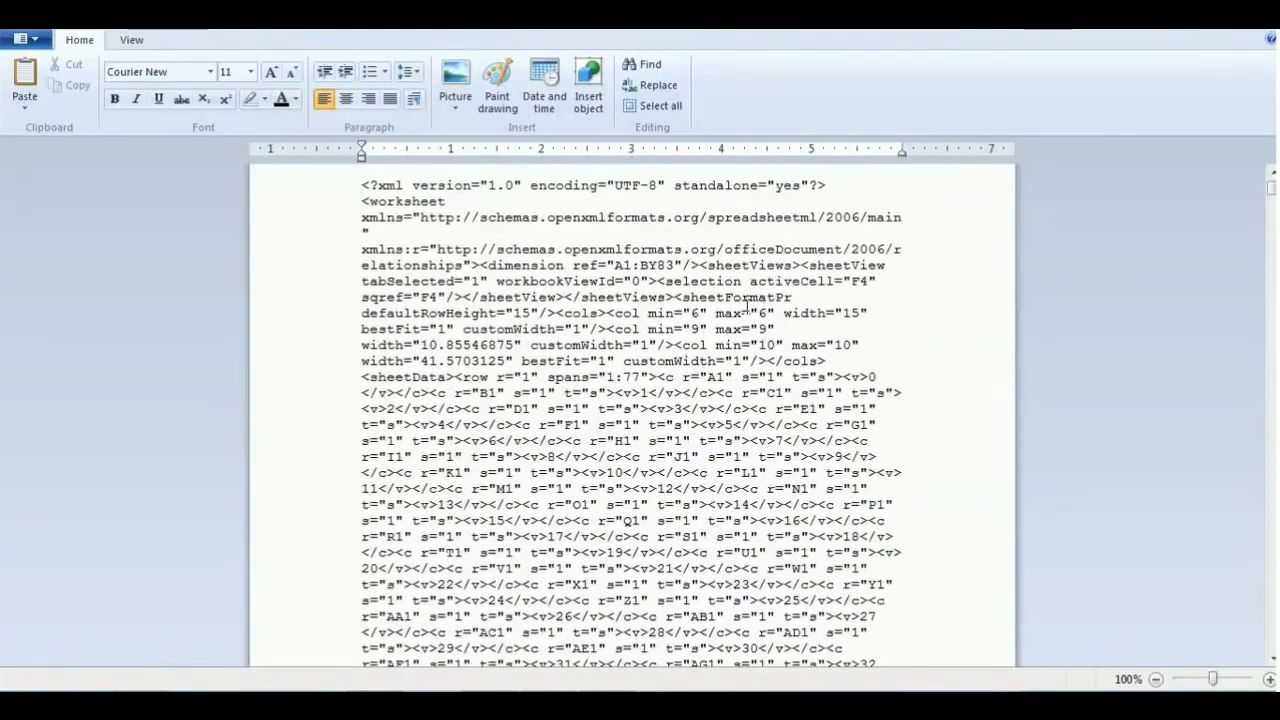
{"action": "key", "text": "ctrl+f"}
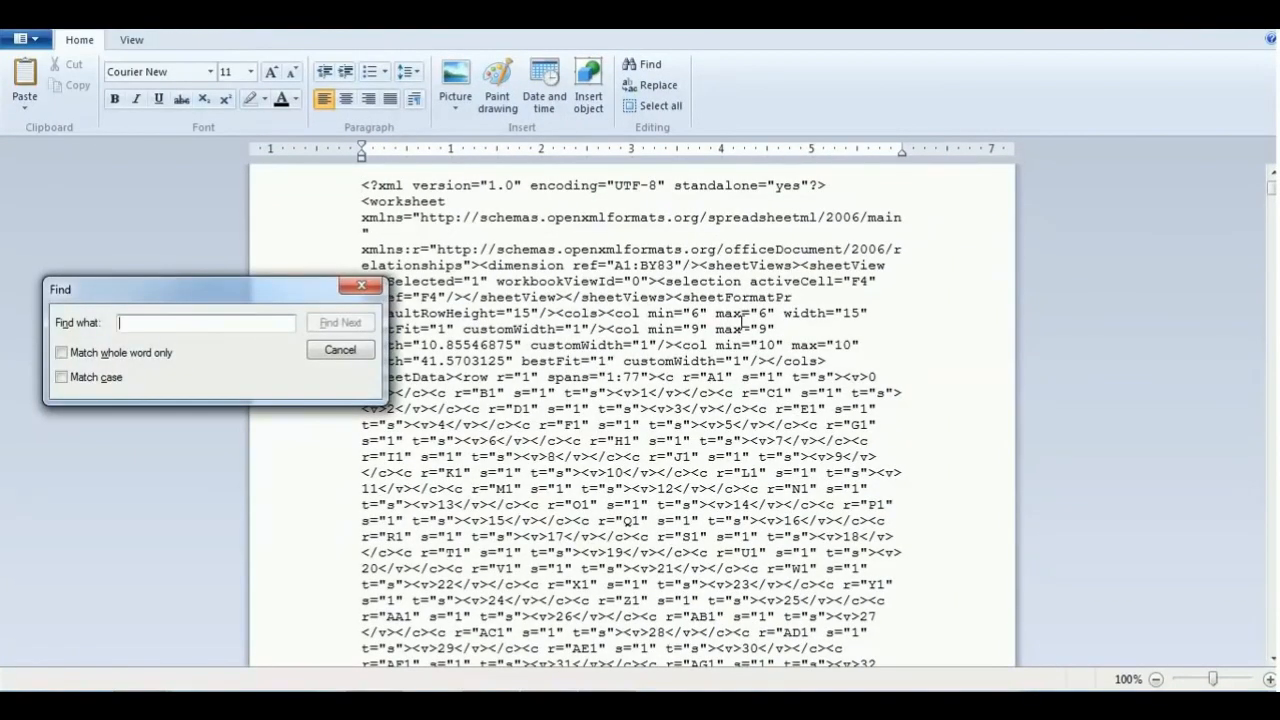
{"action": "type", "text": "protection"}
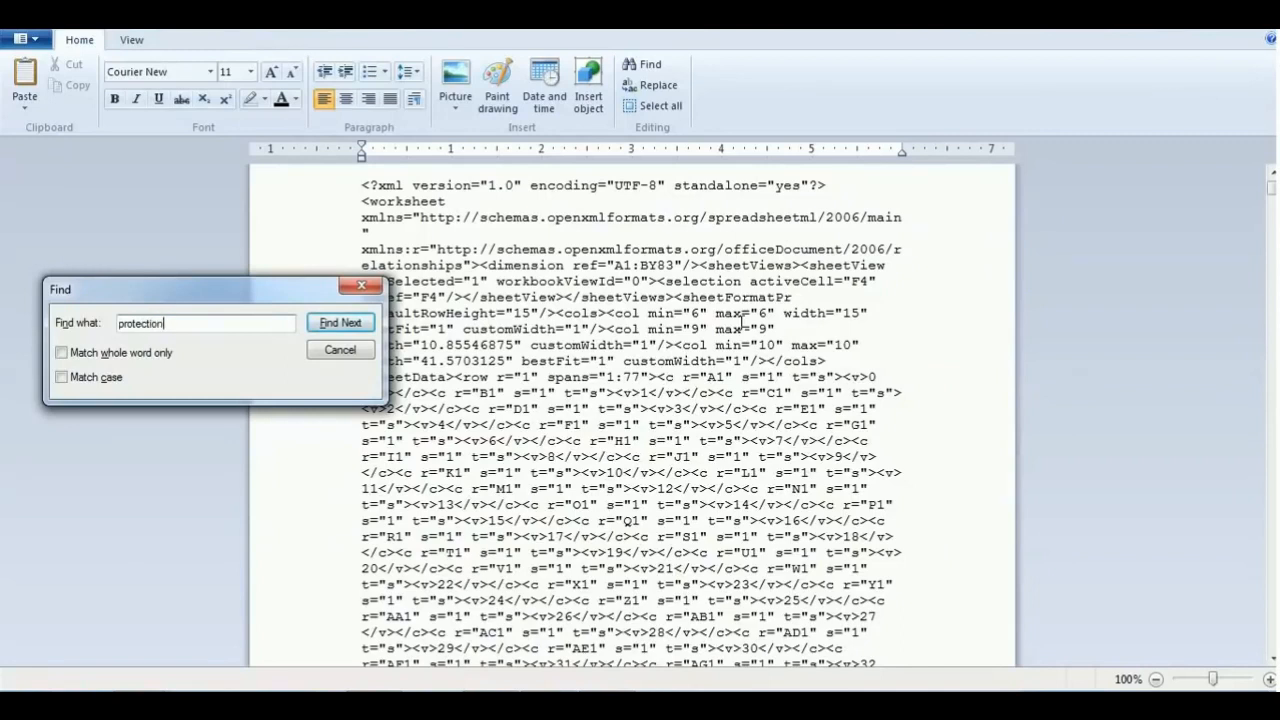
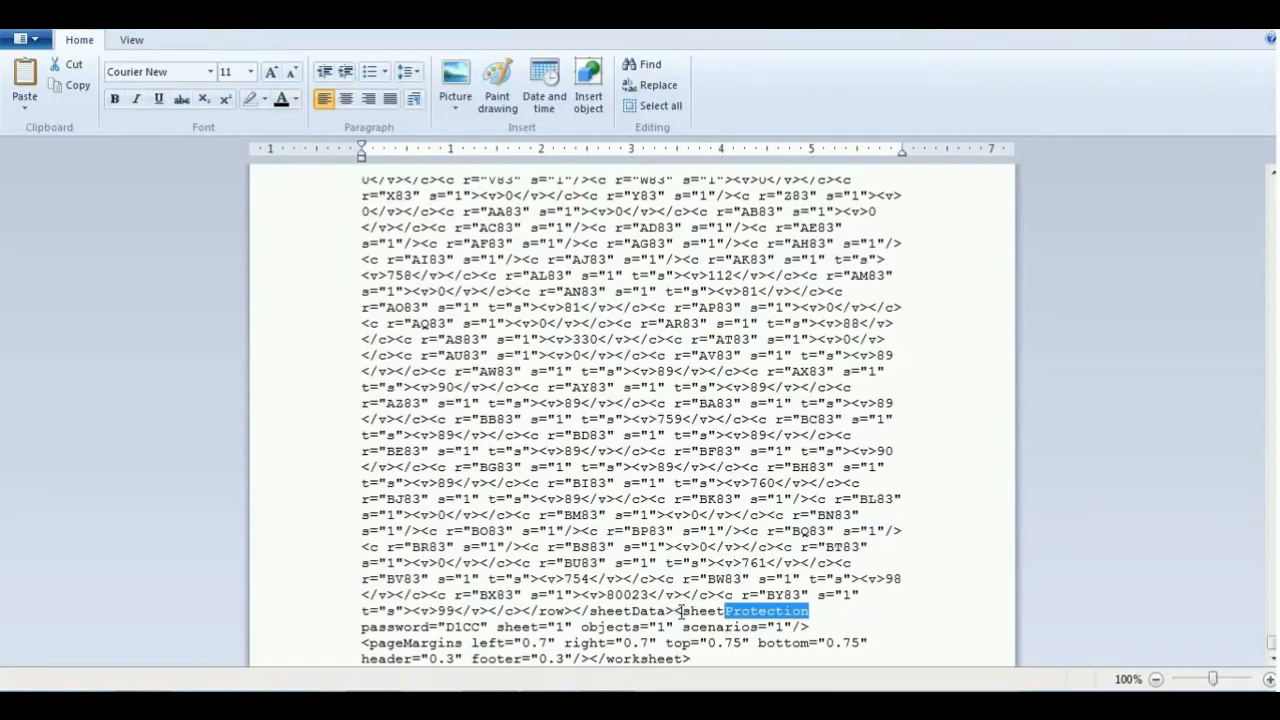
- Place the text cursor directly before the opening bracket of the sheetProtection tag, right after the closing sheetData tag
{"action": "left_click", "coordinate": [676, 610]}
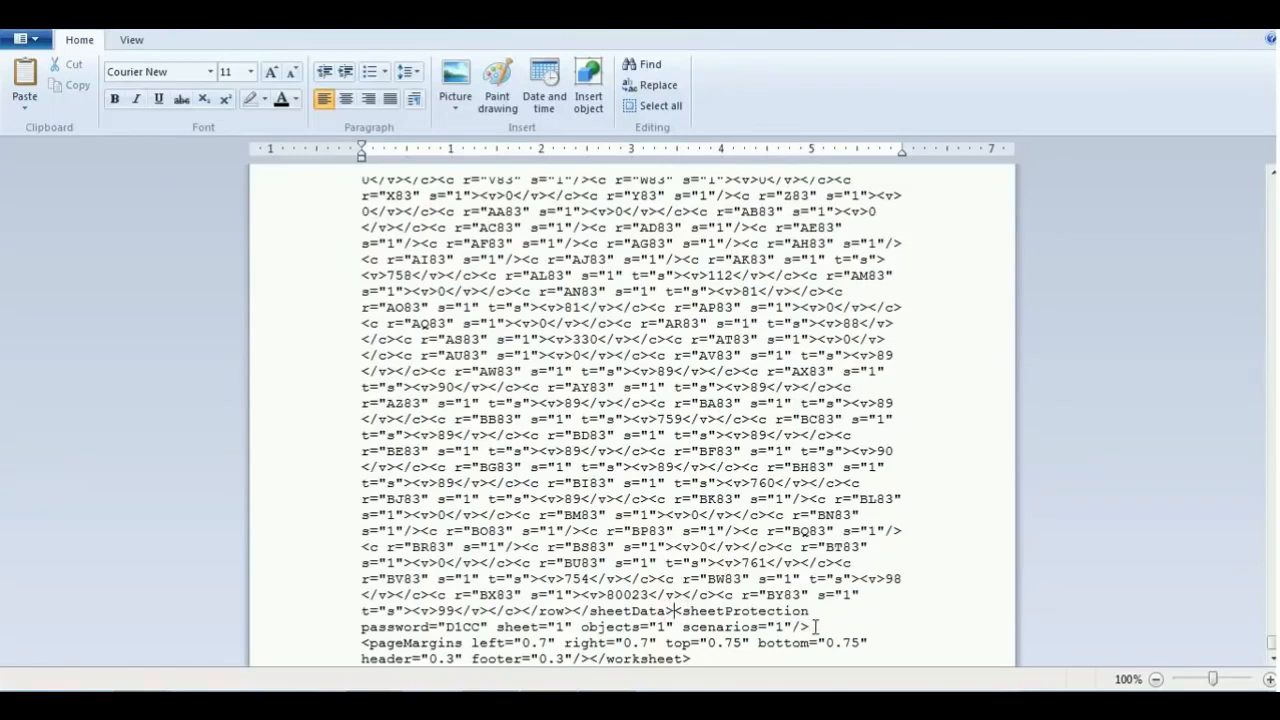
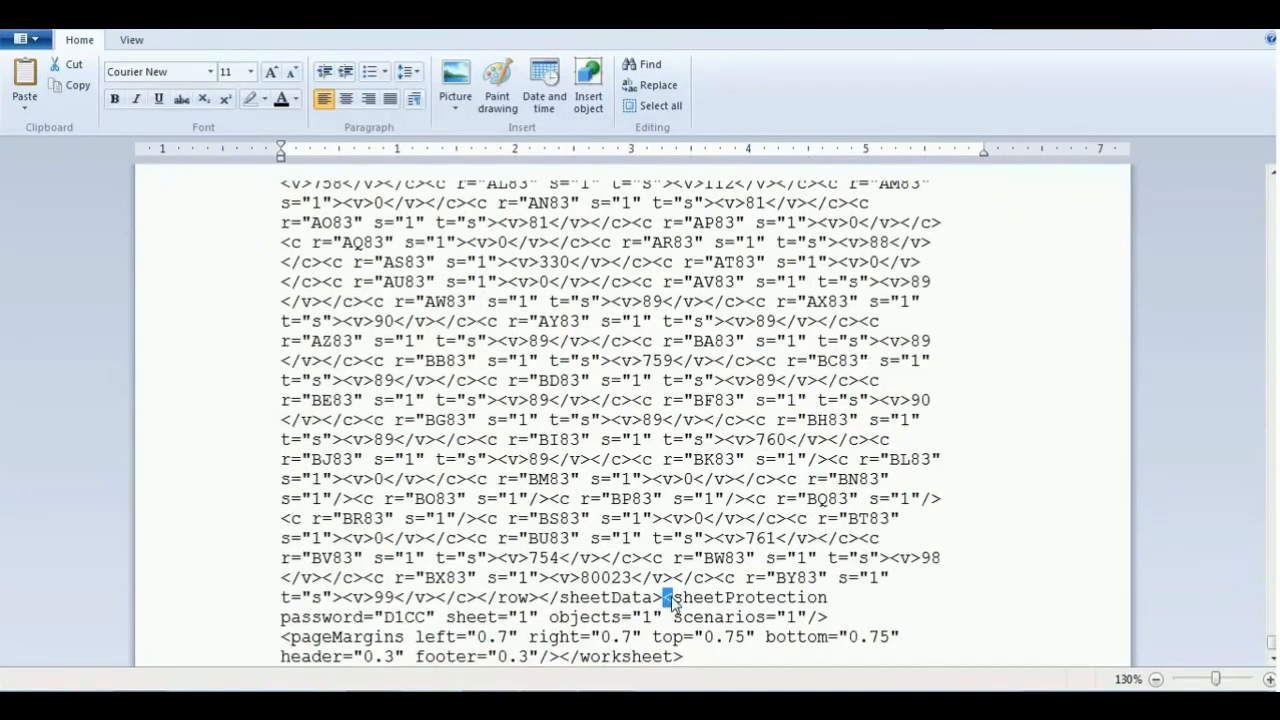
- Deselect the opening bracket of the sheetProtection tag and place the text cursor beside it
{"action": "left_click", "coordinate": [675, 604]}
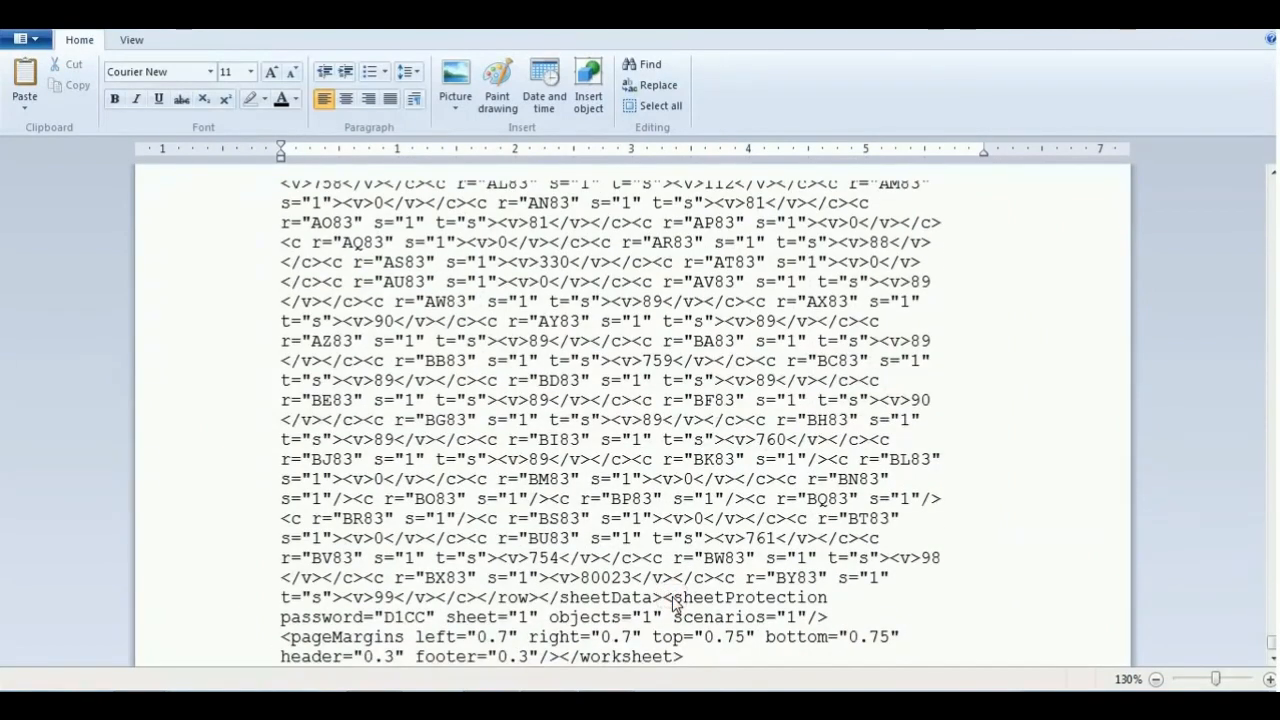
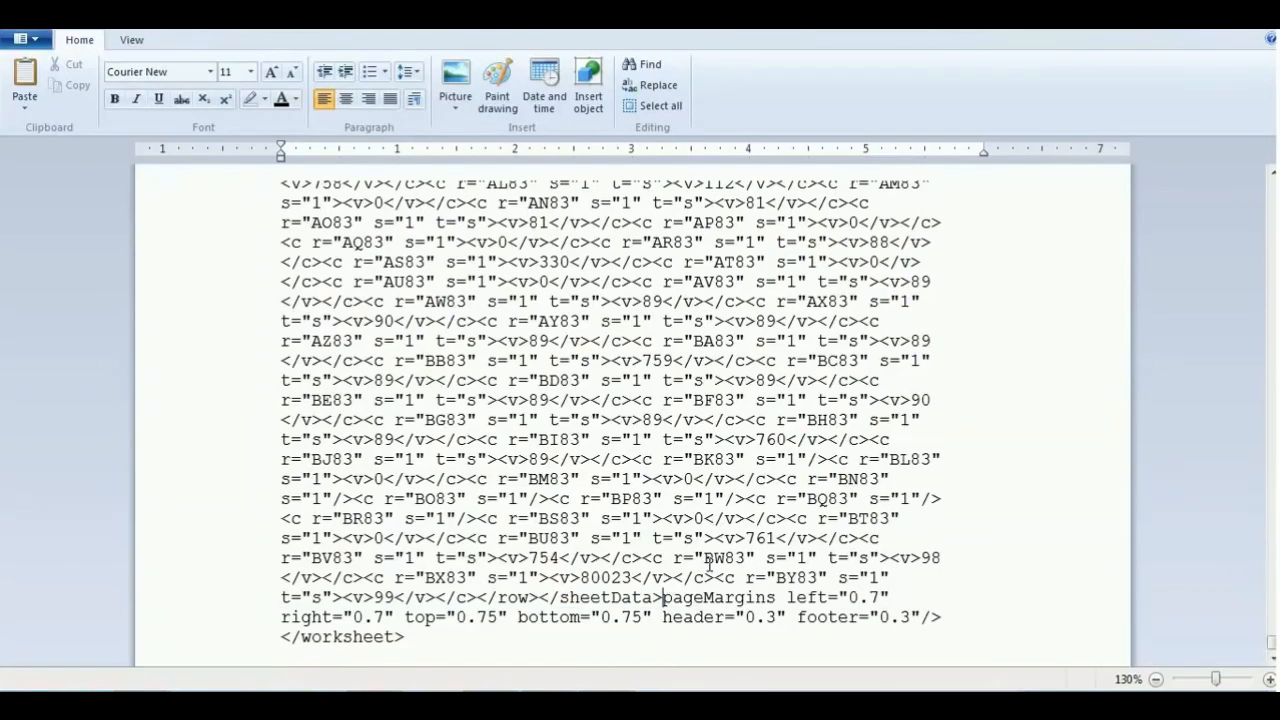
- Save the edited sheet1.xml and return to the top level of the extracted Sample folder
{"action": "left_click", "coordinate": [27, 38]}
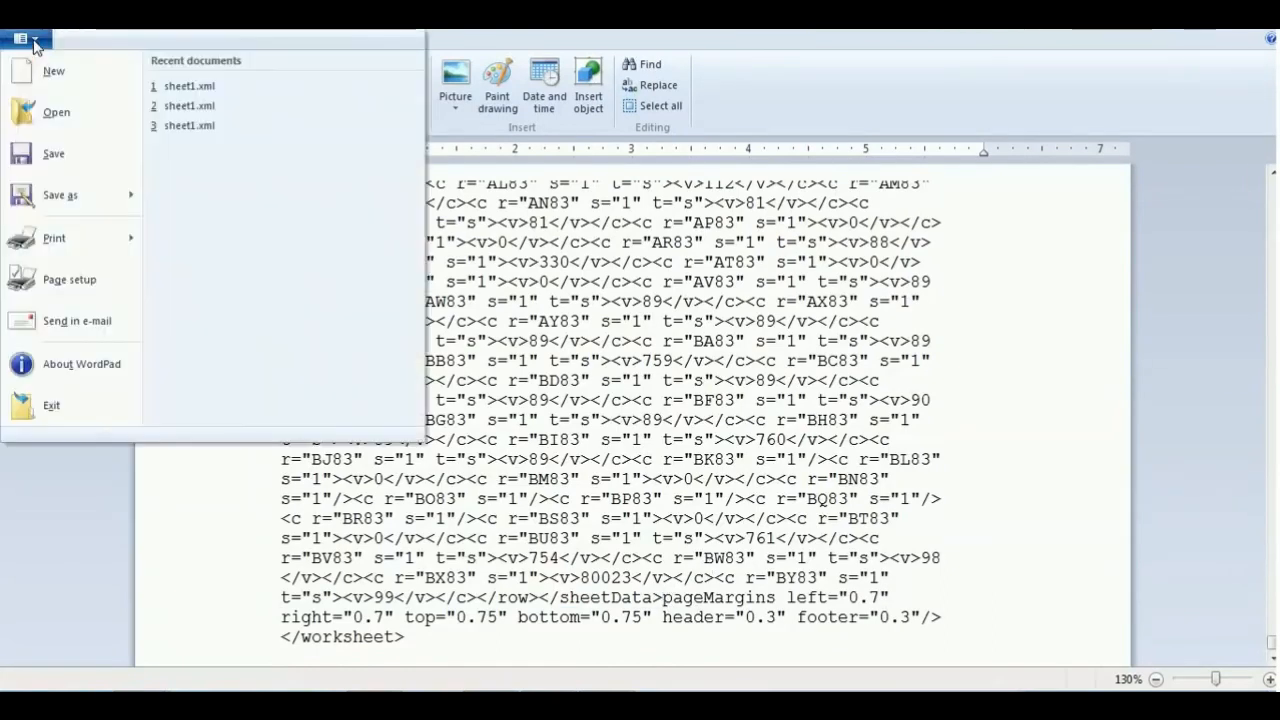
{"action": "left_click", "coordinate": [76, 152]}
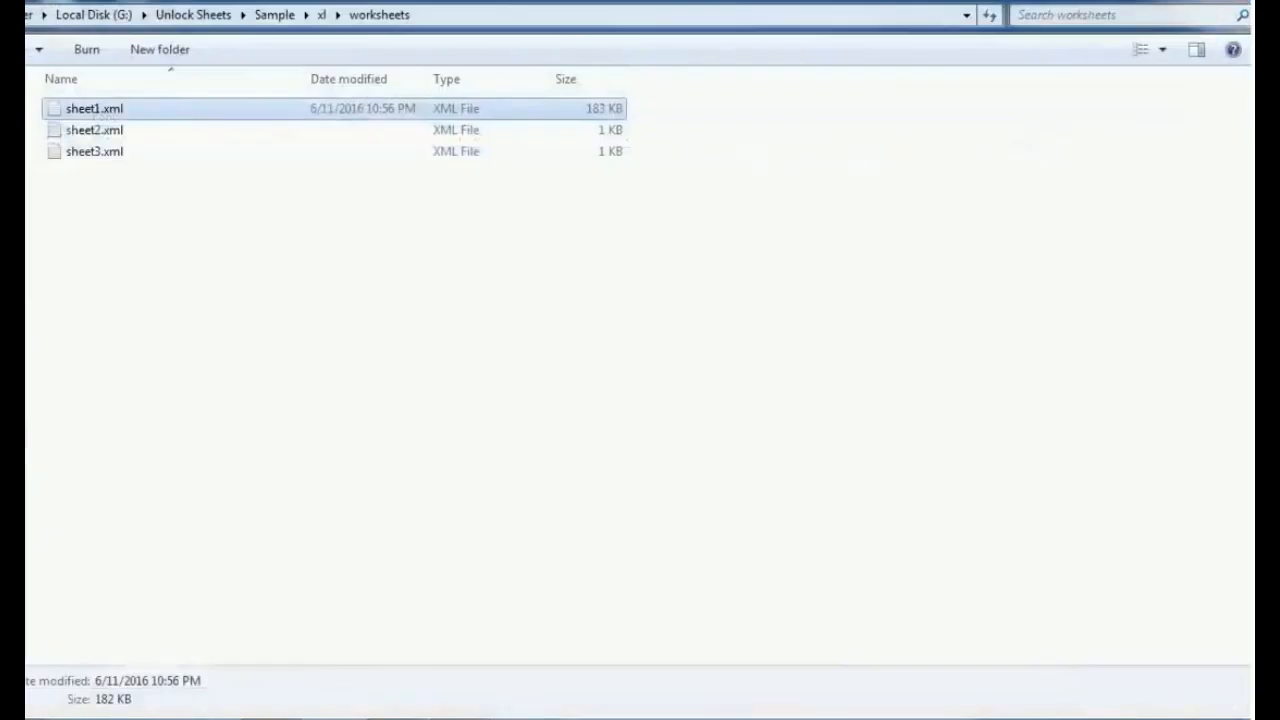
{"action": "left_click", "coordinate": [321, 14]}
{"action": "left_click", "coordinate": [287, 16]}
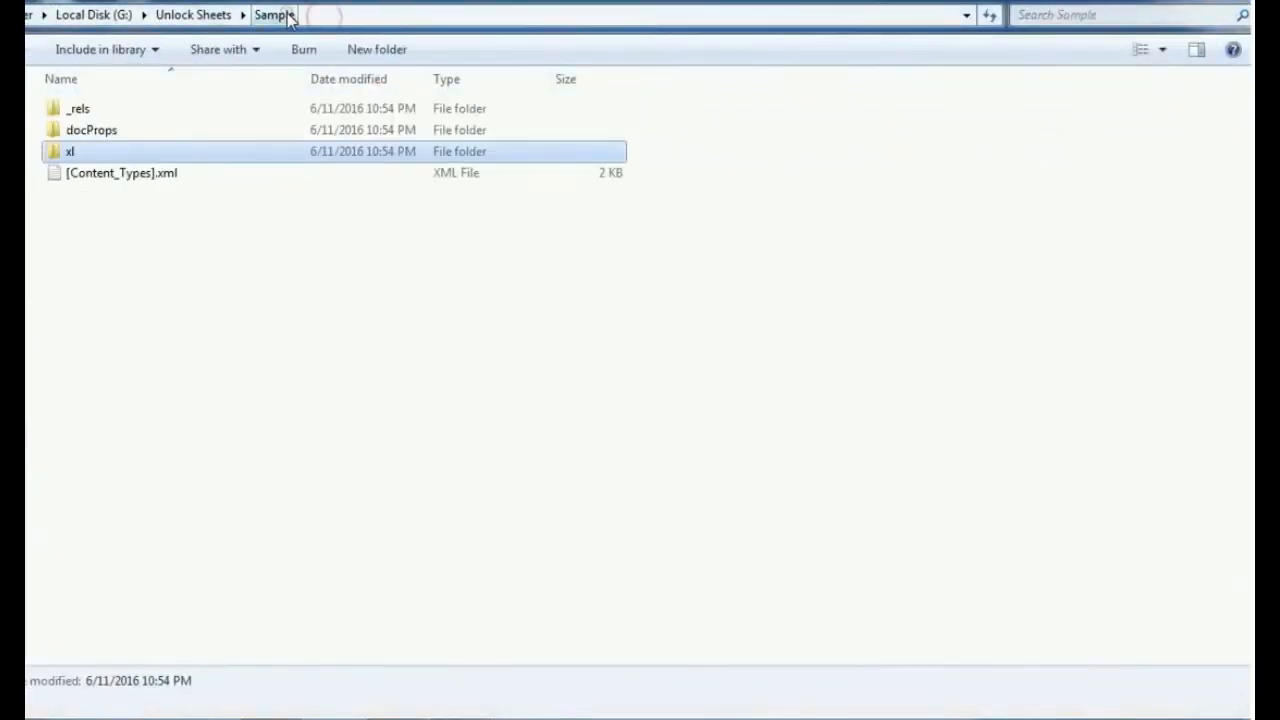
{"action": "left_click", "coordinate": [226, 20]}
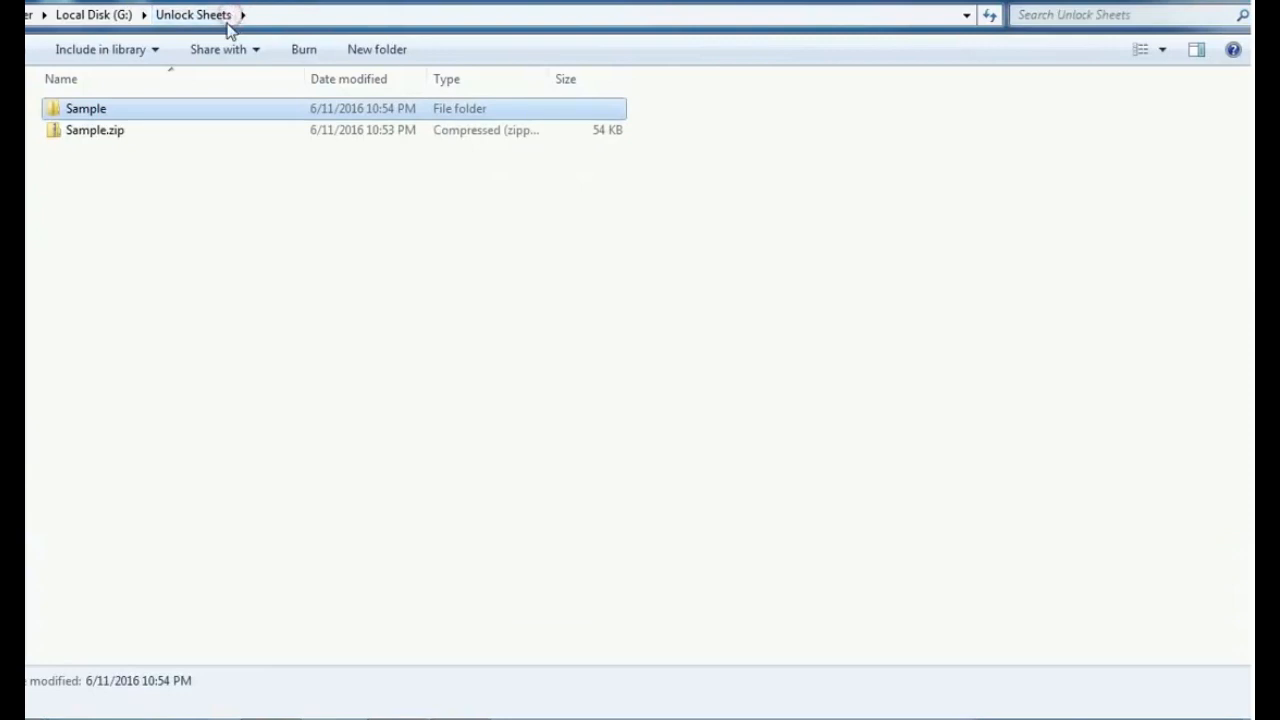
{"action": "double_click", "coordinate": [167, 108]}
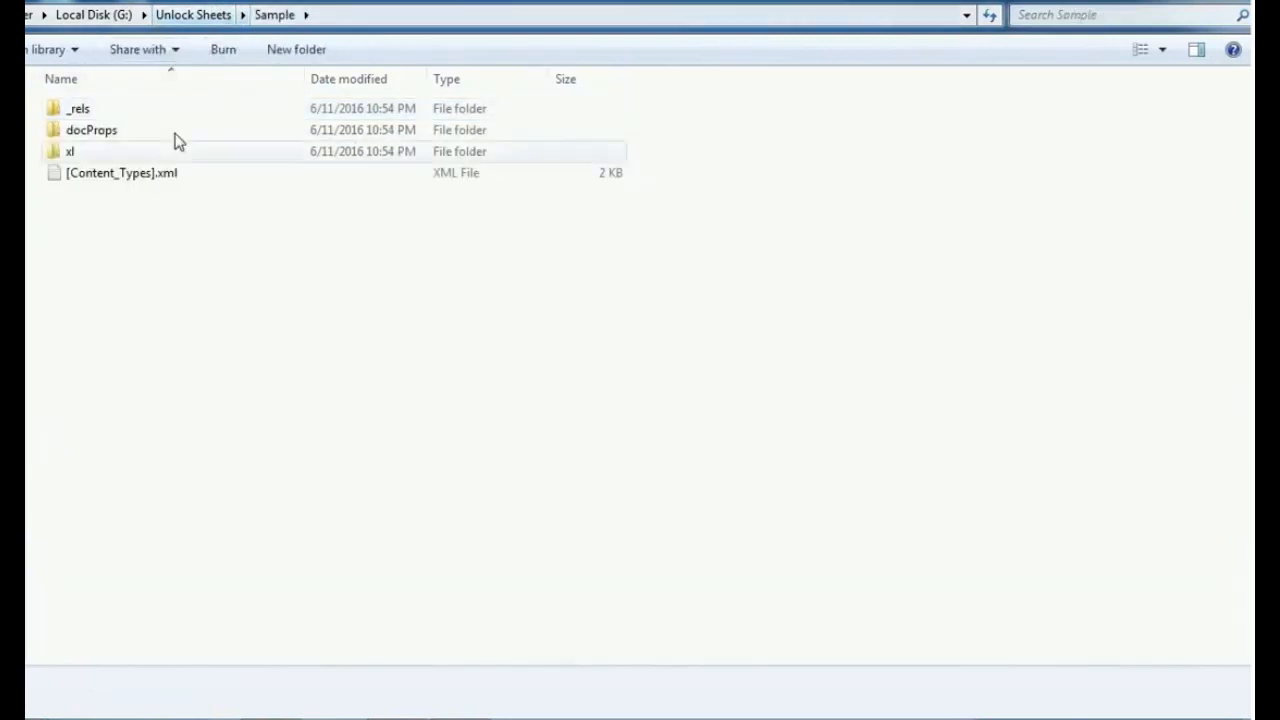
{"action": "left_click", "coordinate": [139, 296]}
{"action": "key", "text": "ctrl+a"}
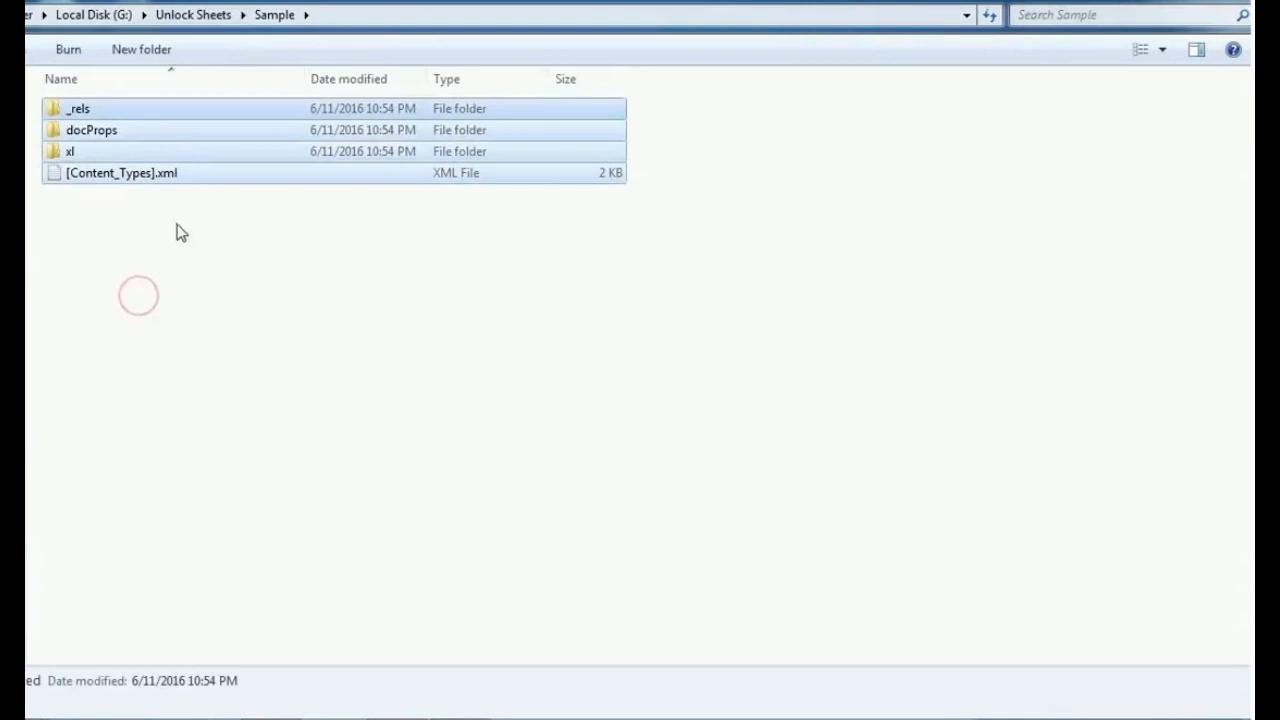
{"action": "right_click", "coordinate": [182, 118]}
{"action": "mouse_move", "coordinate": [291, 232]}
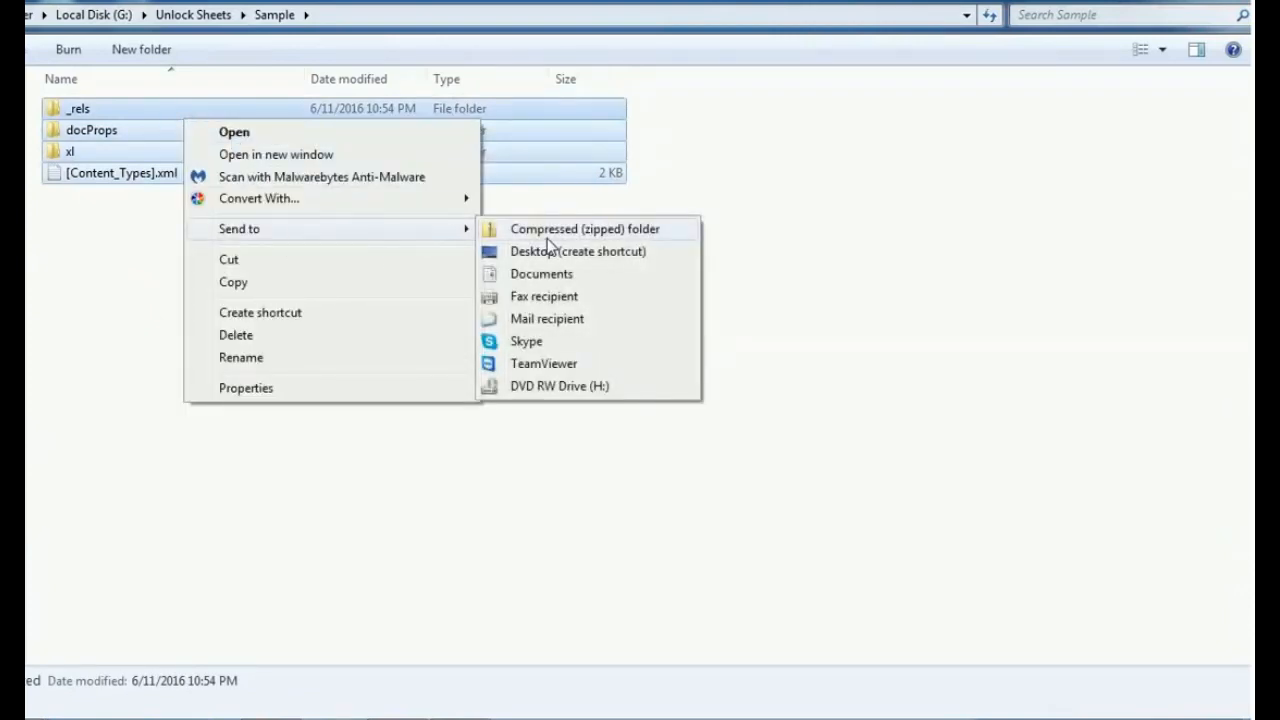
{"action": "left_click", "coordinate": [100, 209]}
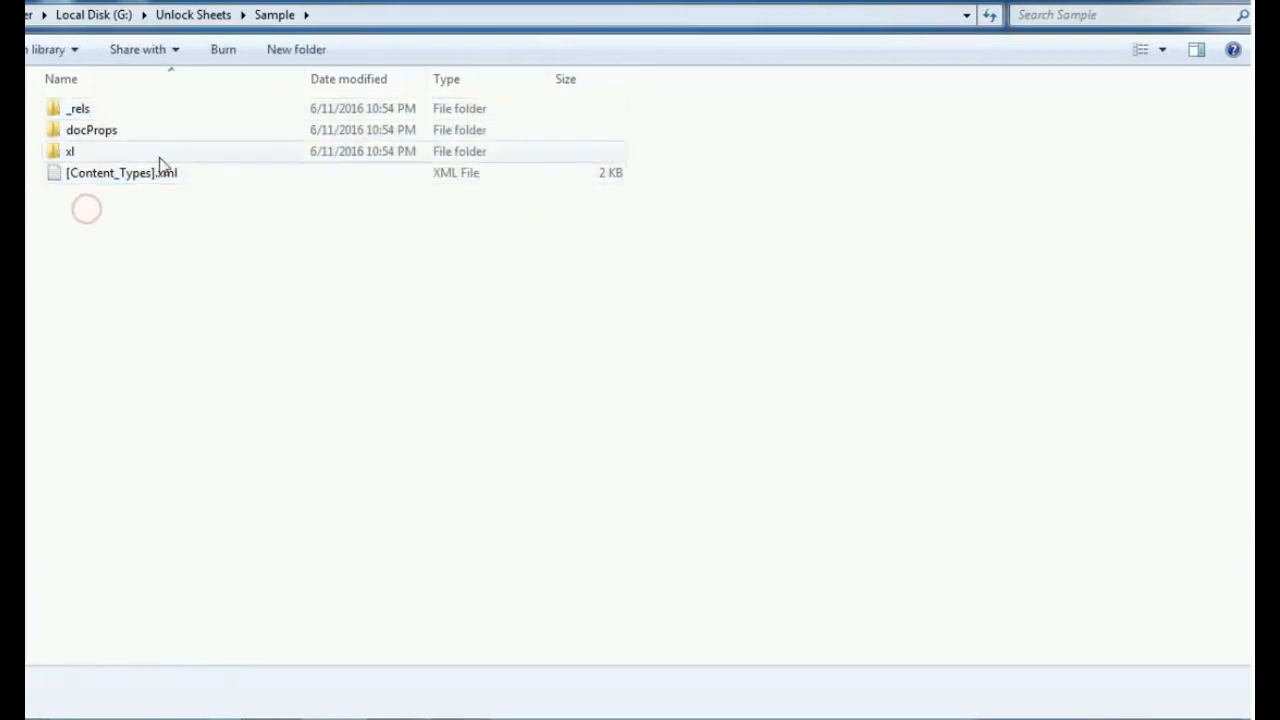
- Compress _rels, docProps, xl and [Content_Types].xml together into one zipped folder
{"action": "key", "text": "ctrl+a"}
{"action": "right_click", "coordinate": [184, 140]}
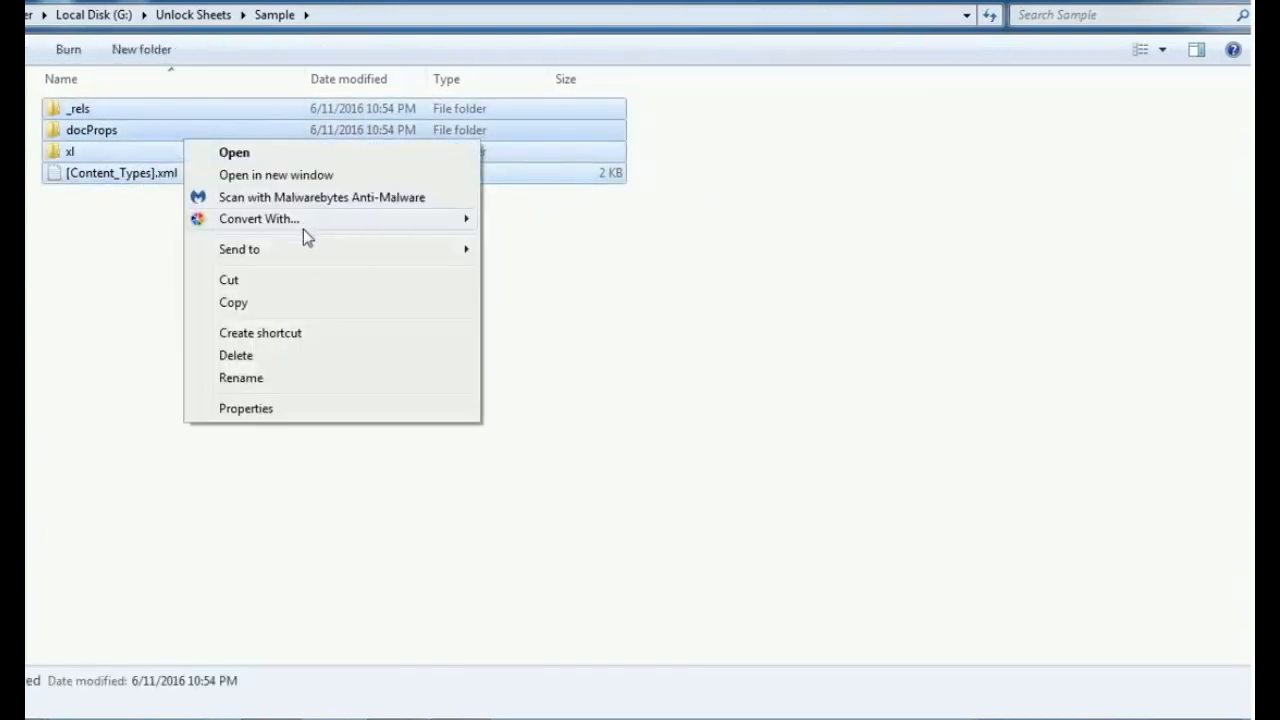
{"action": "mouse_move", "coordinate": [331, 252]}
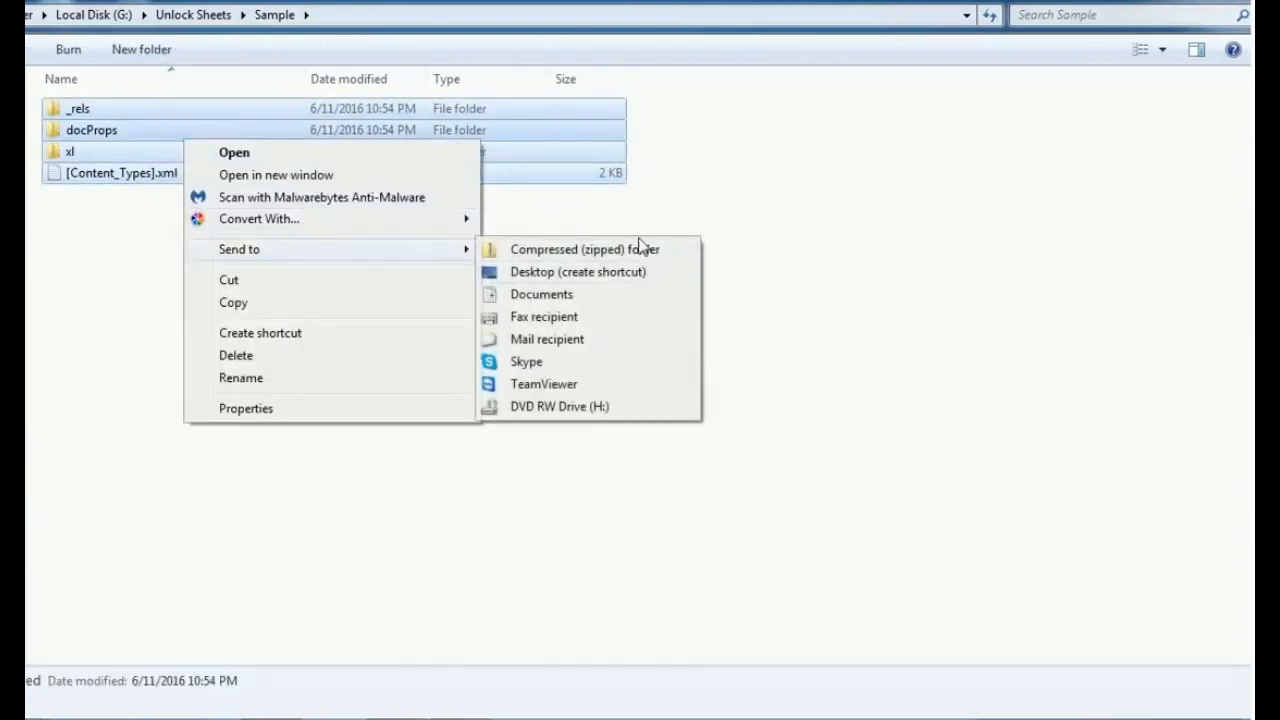
{"action": "left_click", "coordinate": [640, 249]}
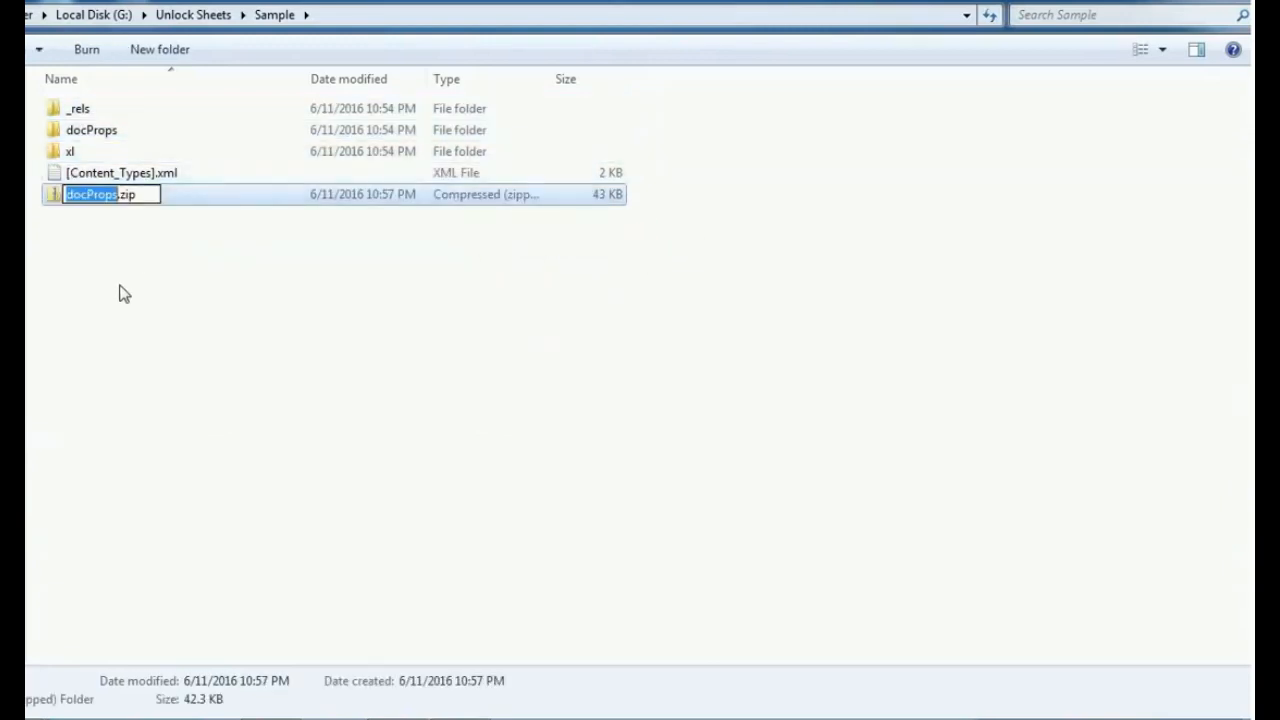
- Rename the new zip archive to Unlocled.xls and accept the change of file extension
{"action": "type", "text": "Unn"}
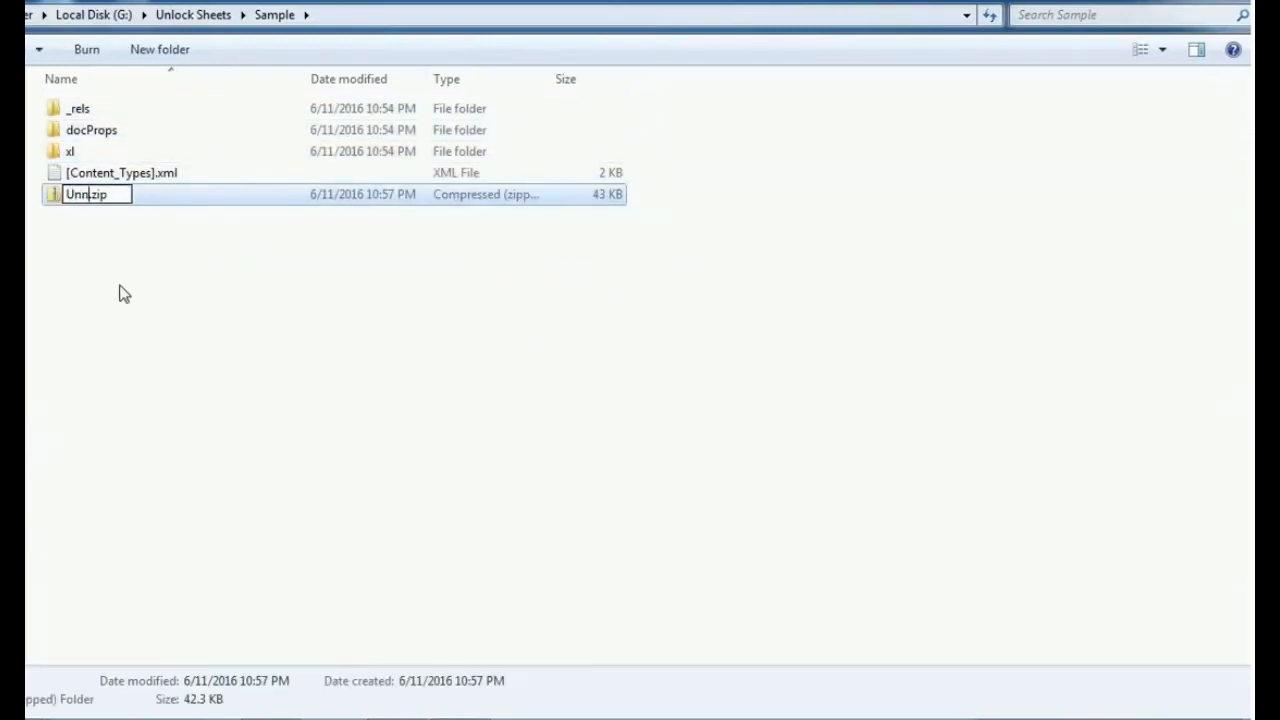
{"action": "key", "text": "BackSpace"}
{"action": "type", "text": "locled"}
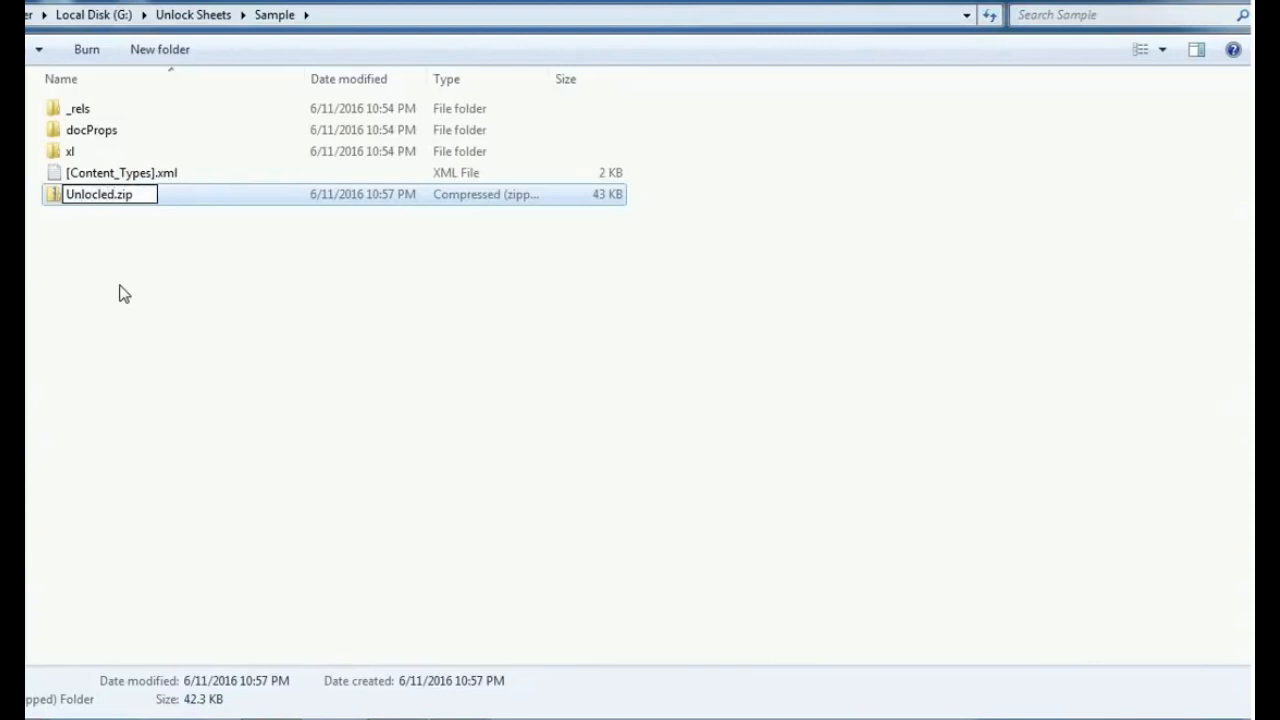
{"action": "key", "text": "End"}
{"action": "key", "text": "BackSpace"}
{"action": "key", "text": "BackSpace"}
{"action": "key", "text": "BackSpace"}
{"action": "key", "text": "Return"}
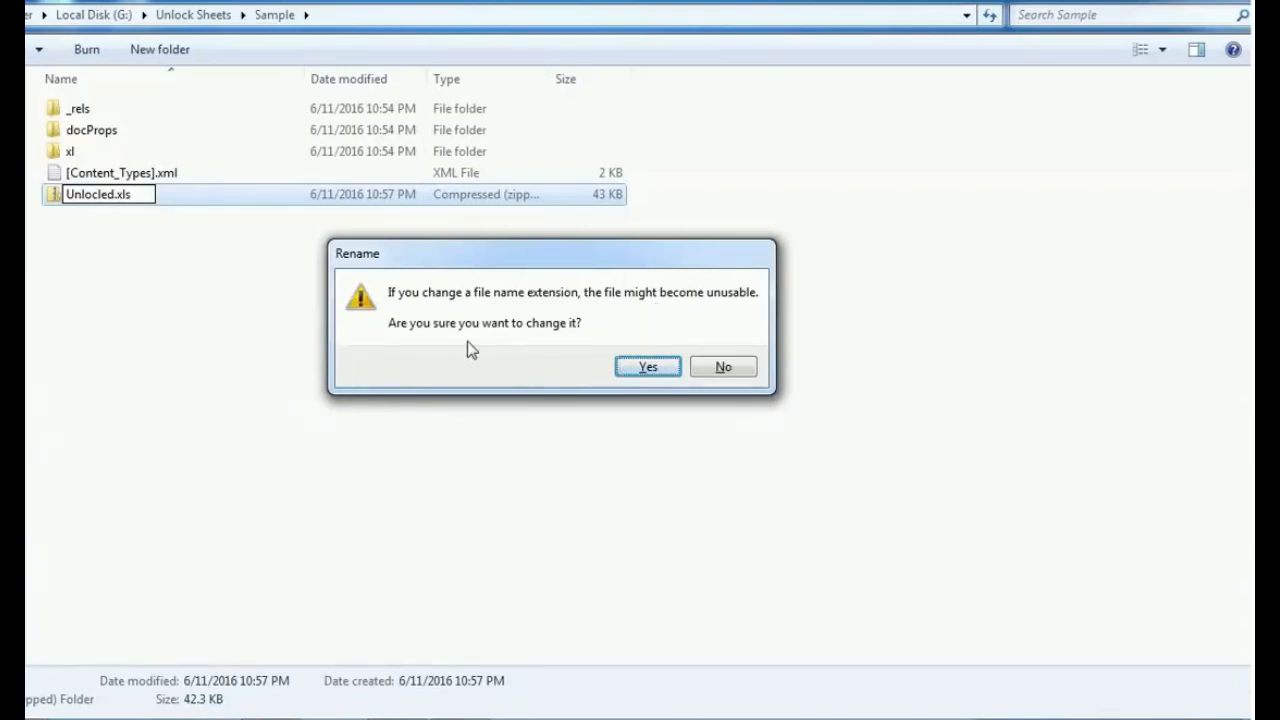
{"action": "left_click", "coordinate": [628, 370]}
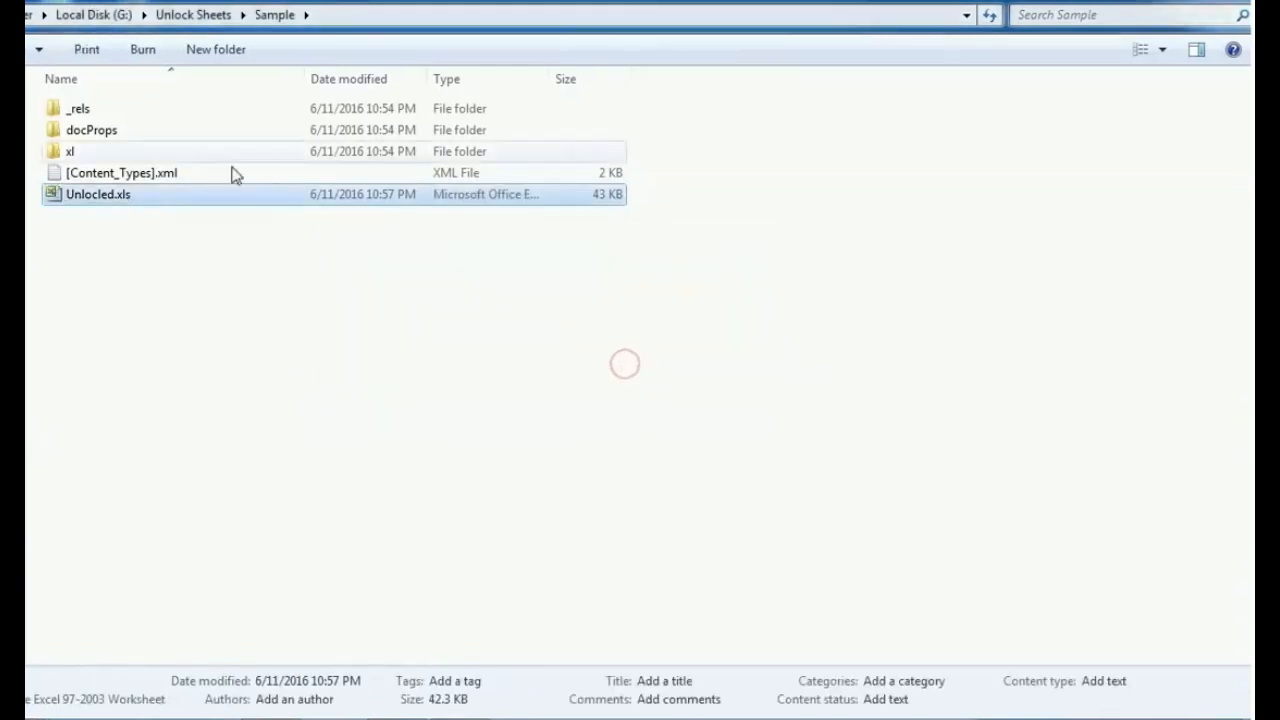
- Open Unlocled.xls in Excel, accepting the format mismatch, and look over the worksheet's rows
{"action": "double_click", "coordinate": [185, 199]}
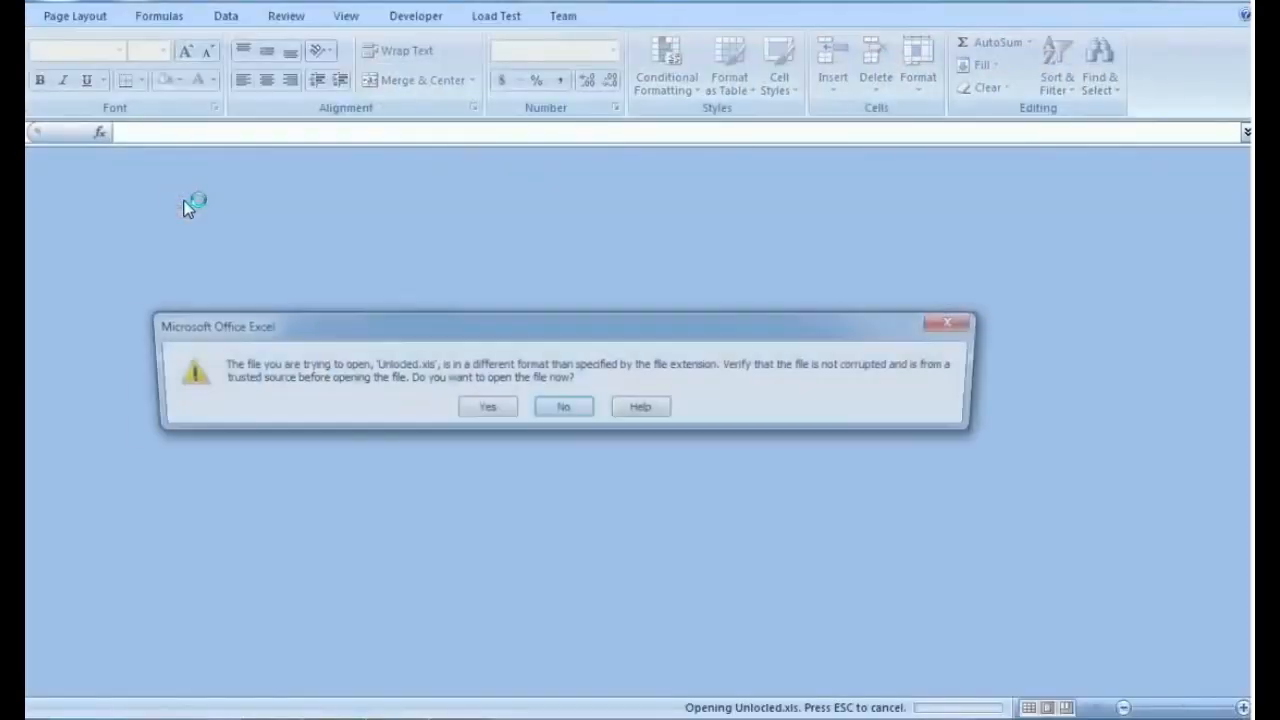
{"action": "left_click", "coordinate": [483, 410]}
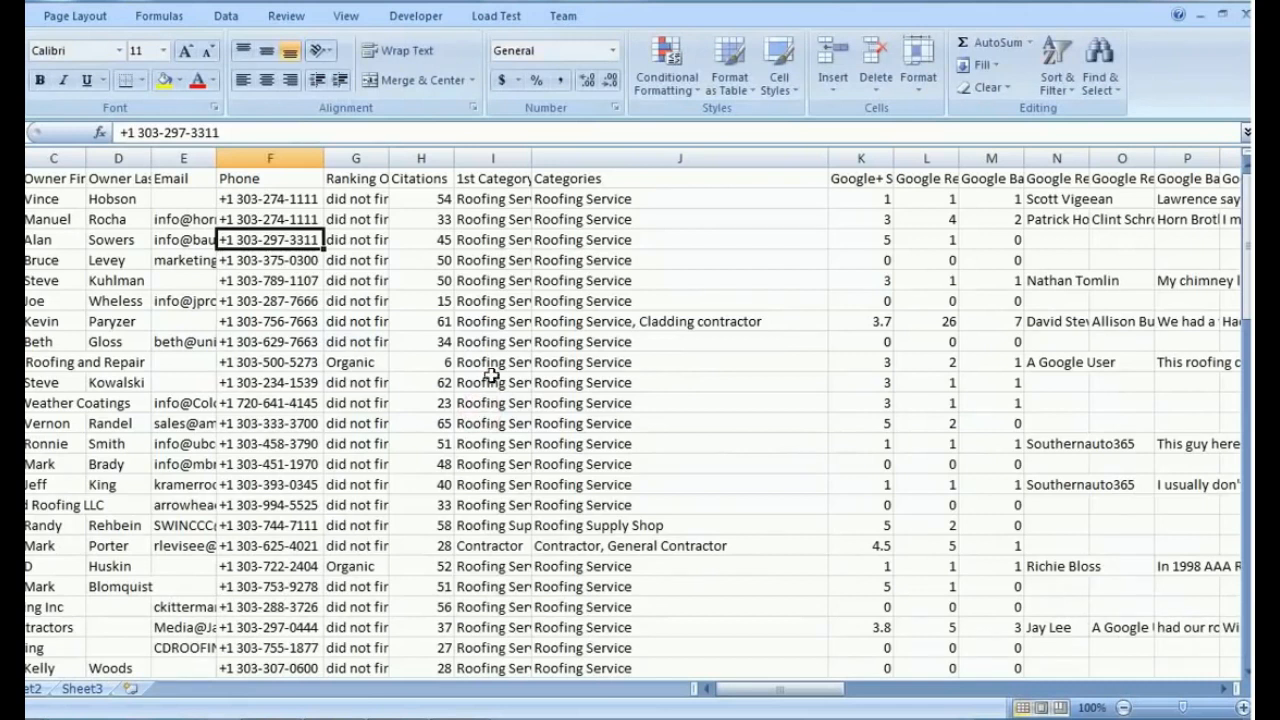
{"action": "scroll", "coordinate": [469, 388], "scroll_direction": "down", "scroll_amount": 4}
{"action": "scroll", "coordinate": [469, 388], "scroll_direction": "up", "scroll_amount": 4}
{"action": "scroll", "coordinate": [492, 403], "scroll_direction": "down", "scroll_amount": 6}
{"action": "scroll", "coordinate": [492, 403], "scroll_direction": "down", "scroll_amount": 6}
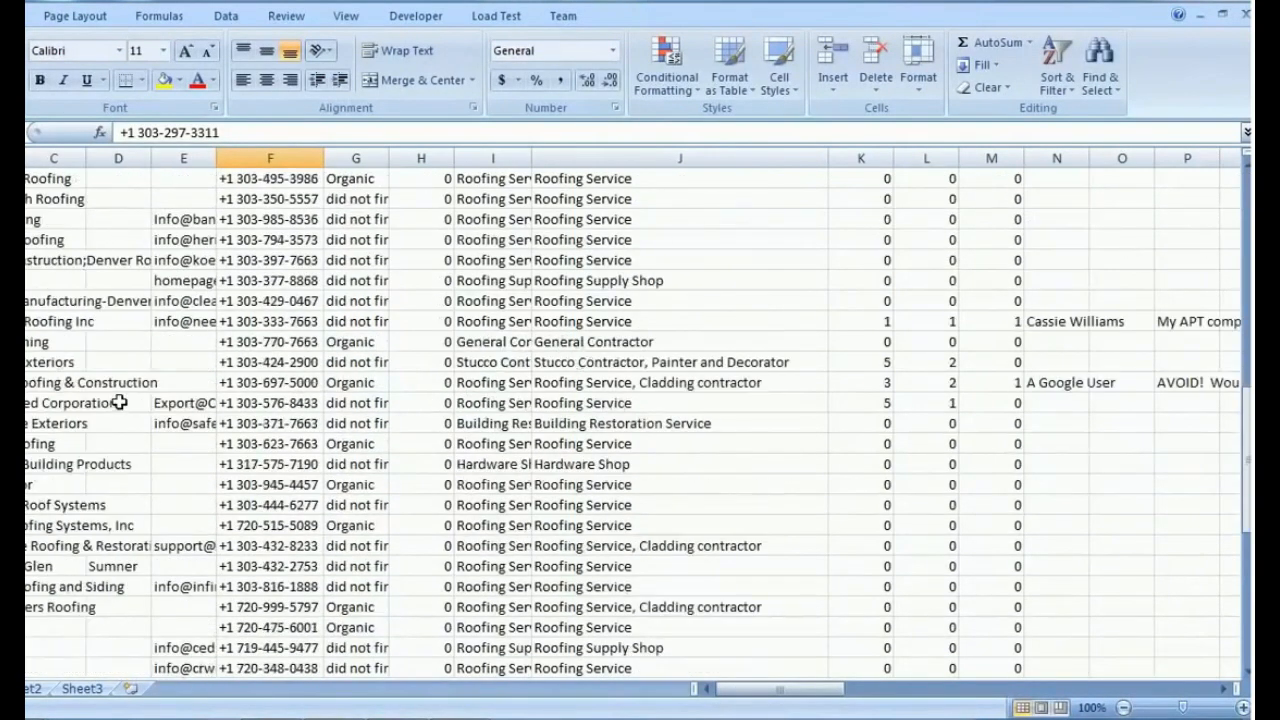
{"action": "scroll", "coordinate": [125, 403], "scroll_direction": "up", "scroll_amount": 4}
{"action": "scroll", "coordinate": [352, 467], "scroll_direction": "up", "scroll_amount": 5}
- Test whether cells in the Citations and Categories columns open for editing, without changing them
{"action": "left_click", "coordinate": [409, 403]}
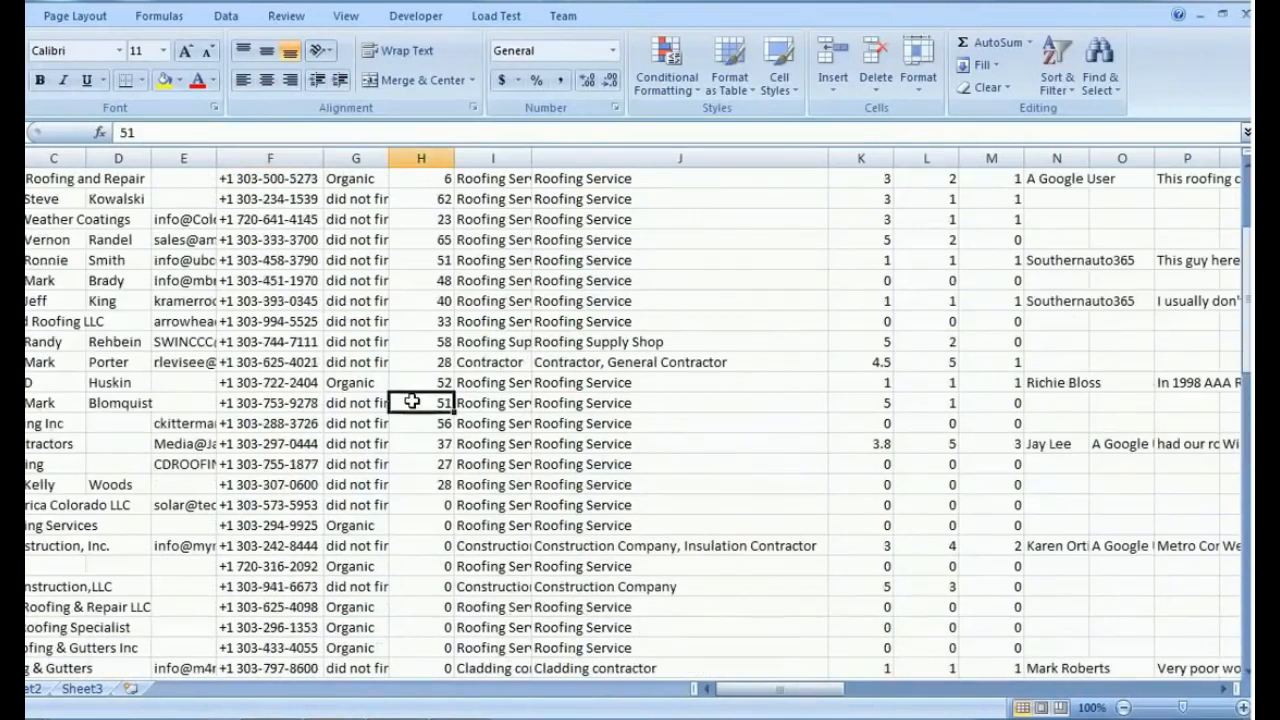
{"action": "double_click", "coordinate": [580, 362]}
{"action": "left_click", "coordinate": [586, 443]}
{"action": "left_click", "coordinate": [572, 300]}
{"action": "left_click", "coordinate": [597, 464]}
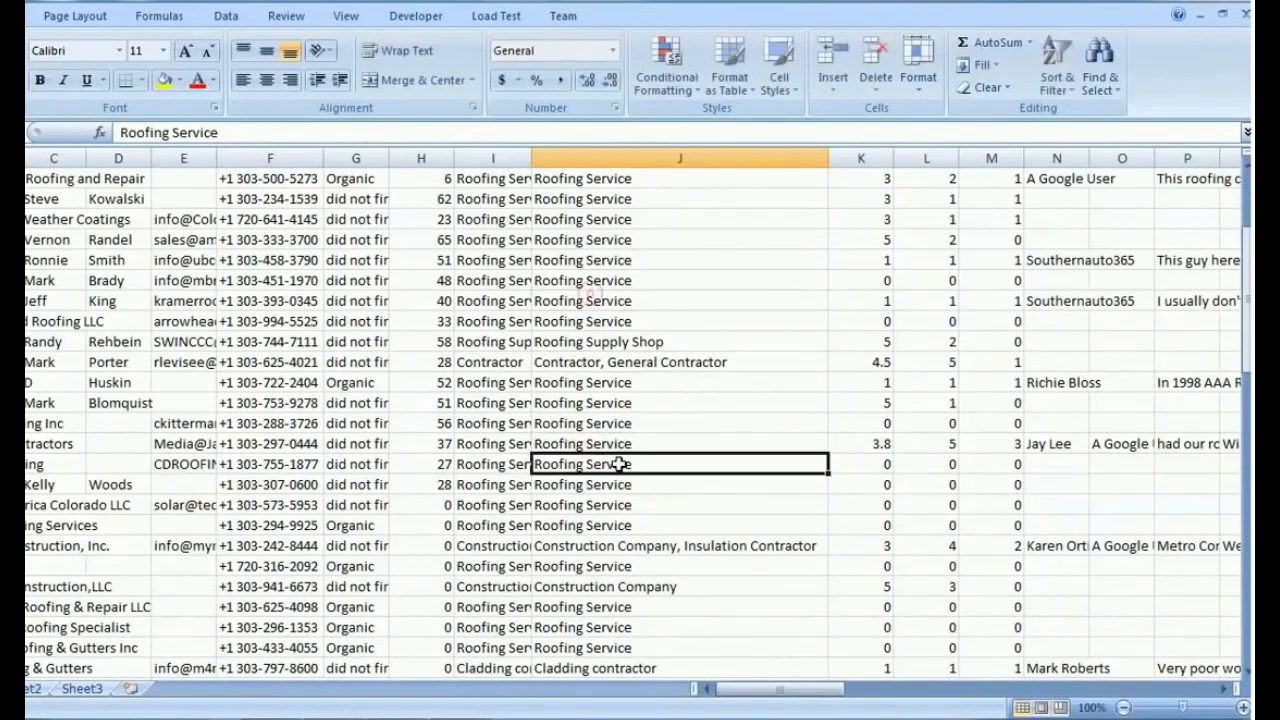
- Test whether cells in the business name, owner, email and ranking columns open for editing
{"action": "scroll", "coordinate": [400, 420], "scroll_direction": "up", "scroll_amount": 3}
{"action": "left_click", "coordinate": [35, 460]}
{"action": "scroll", "coordinate": [30, 452], "scroll_direction": "down", "scroll_amount": 12}
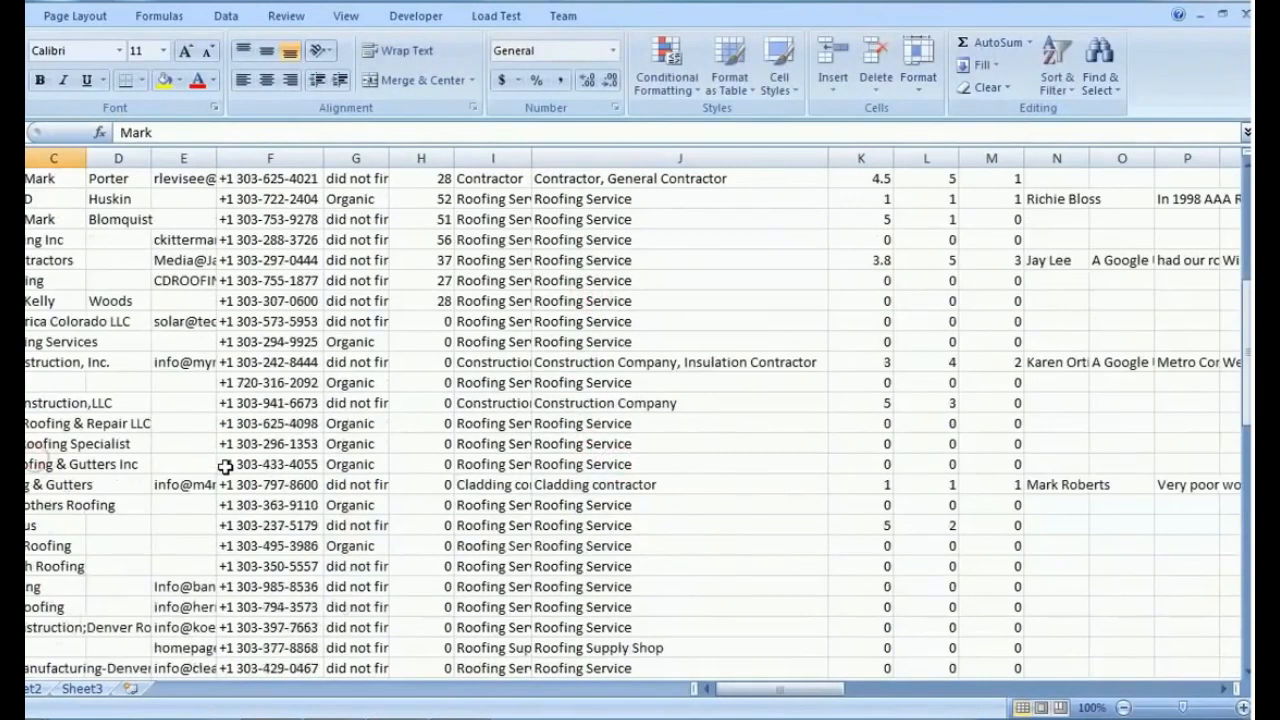
{"action": "left_click", "coordinate": [30, 453]}
{"action": "left_click", "coordinate": [32, 626]}
{"action": "double_click", "coordinate": [25, 403]}
{"action": "scroll", "coordinate": [28, 452], "scroll_direction": "up", "scroll_amount": 15}
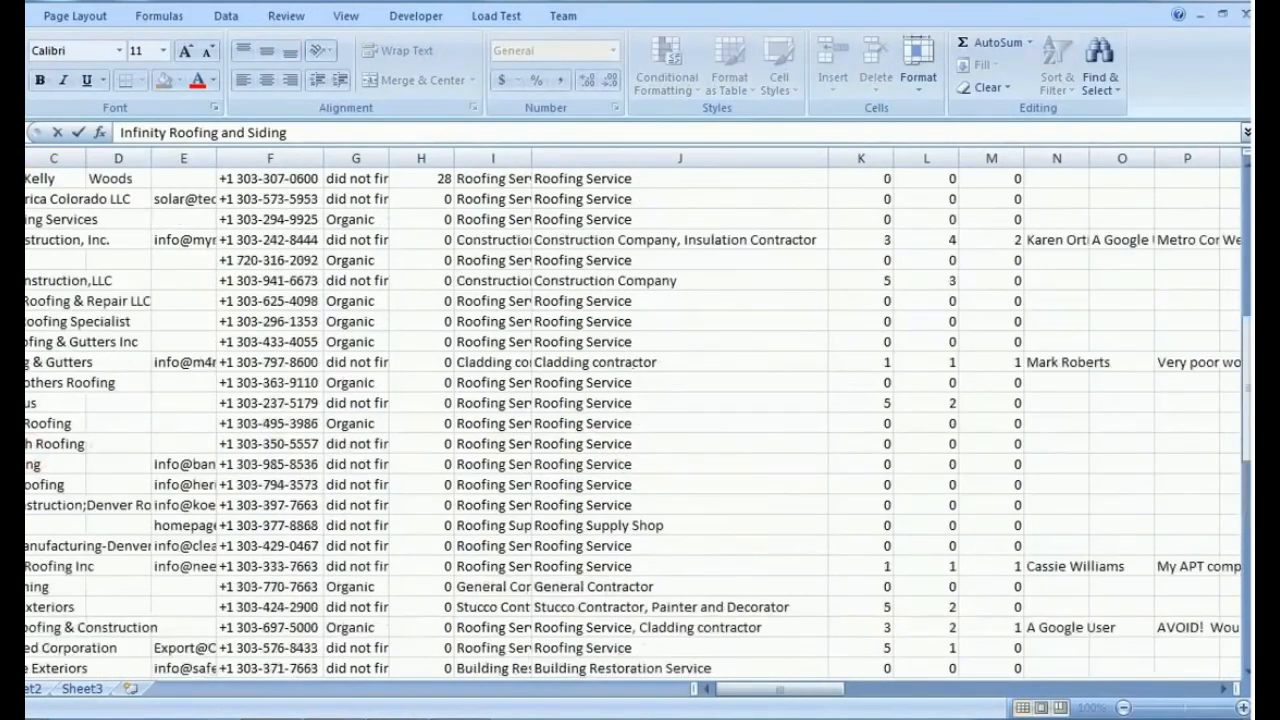
{"action": "double_click", "coordinate": [22, 385]}
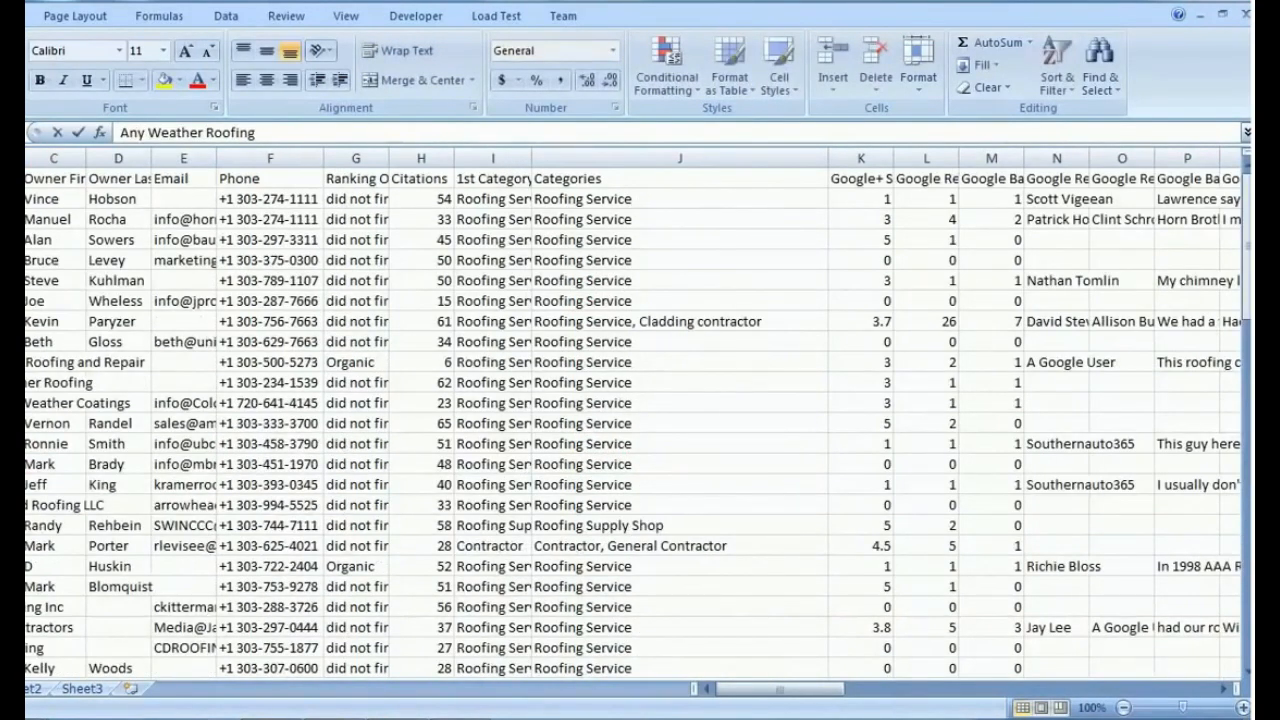
{"action": "double_click", "coordinate": [161, 418]}
{"action": "double_click", "coordinate": [353, 432]}
{"action": "scroll", "coordinate": [443, 440], "scroll_direction": "up", "scroll_amount": 15}
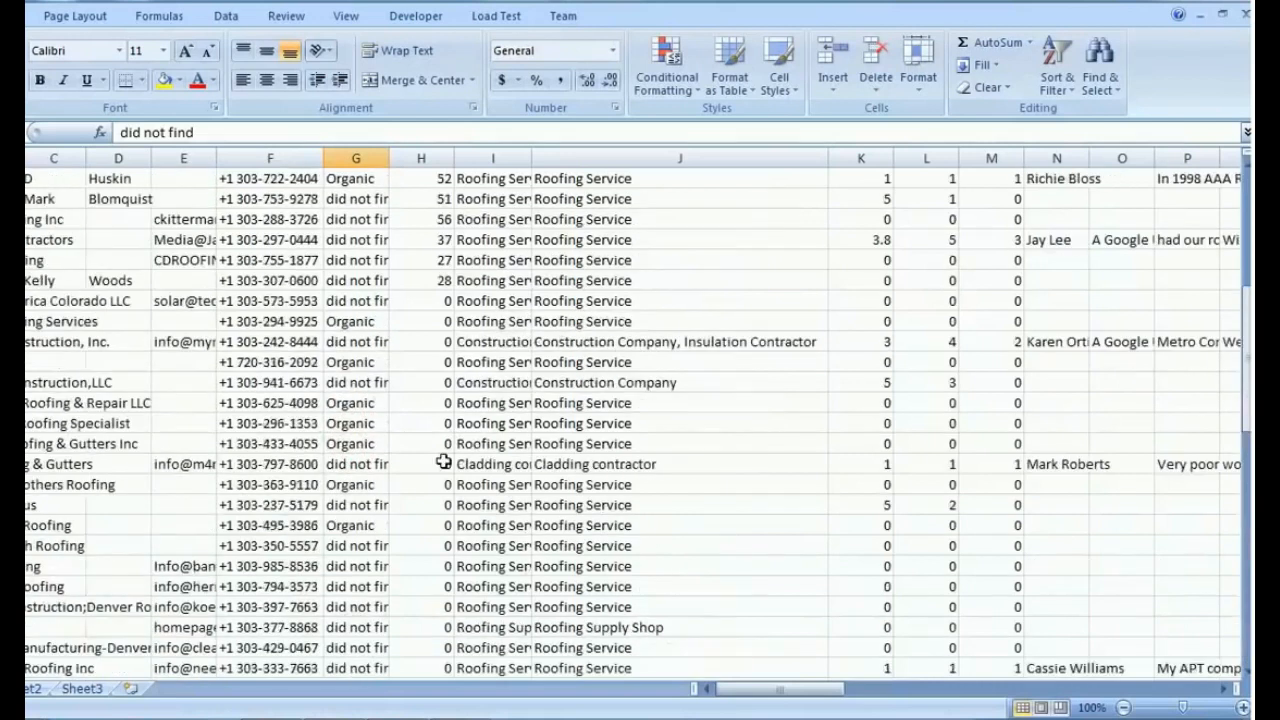
- Enter the test texts "sdfas" and "asf" in the Categories cells of the thirteenth and eighteenth records
{"action": "left_click", "coordinate": [733, 443]}
{"action": "type", "text": "sdfas"}
{"action": "left_click", "coordinate": [632, 545]}
{"action": "type", "text": "asf"}
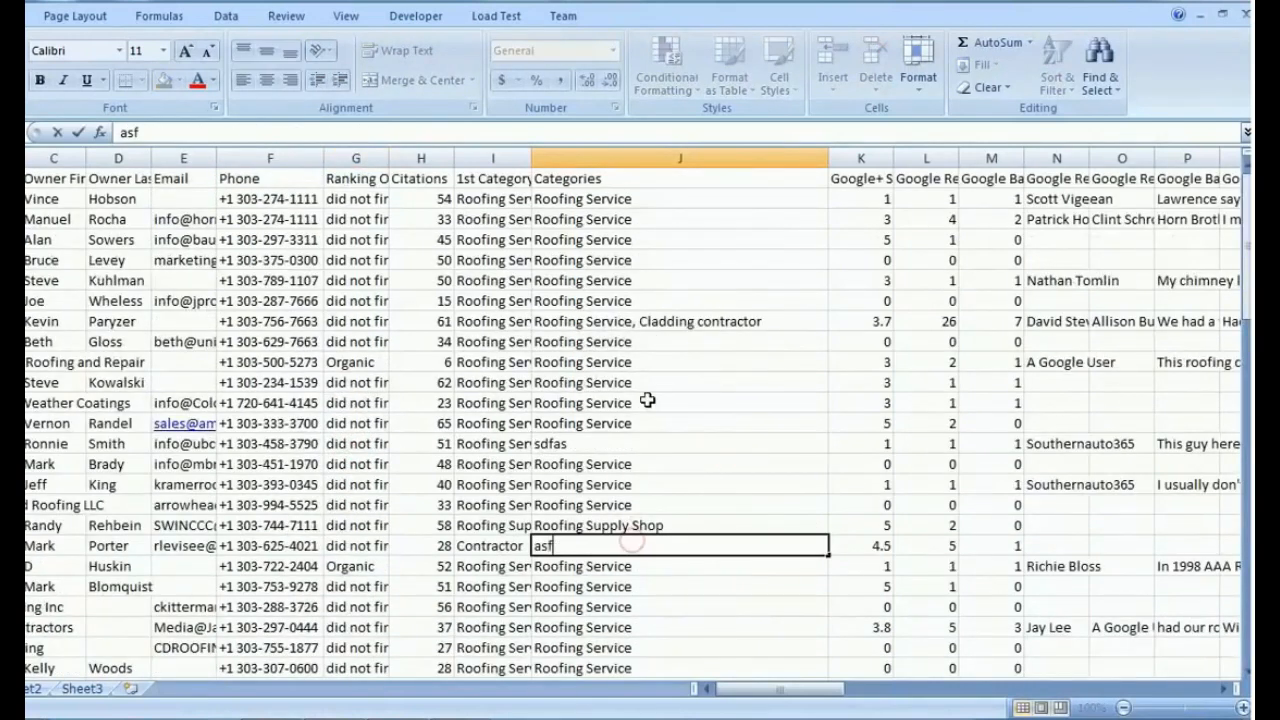
- Clear the Categories entries from the fourth record downward
{"action": "left_click", "coordinate": [648, 385]}
{"action": "key", "text": "Delete"}
{"action": "left_click_drag", "start_coordinate": [583, 263], "coordinate": [634, 700]}
{"action": "key", "text": "Delete"}
- Select the cells from Phone through Categories for the eighth to fourteenth records
{"action": "left_click_drag", "start_coordinate": [265, 341], "coordinate": [657, 468]}
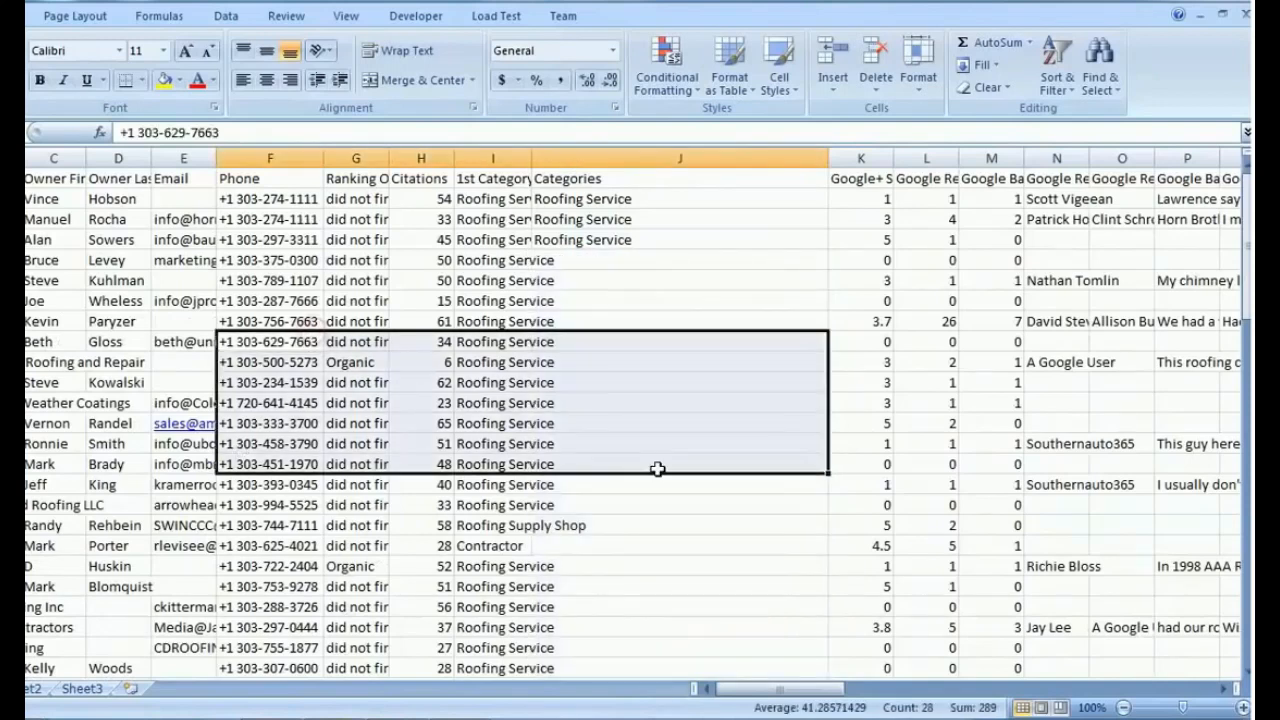